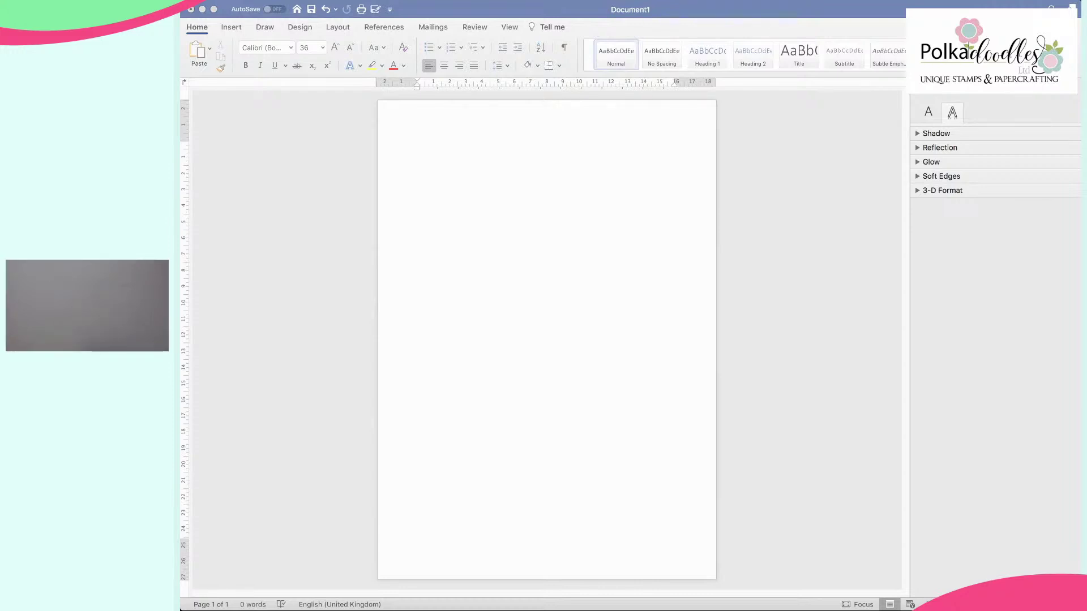
Step: Place the flower line drawing in the document and try slightly larger and smaller sizes, keeping its proportions
{"action": "left_click_drag", "start_coordinate": [779, 486], "coordinate": [581, 440]}
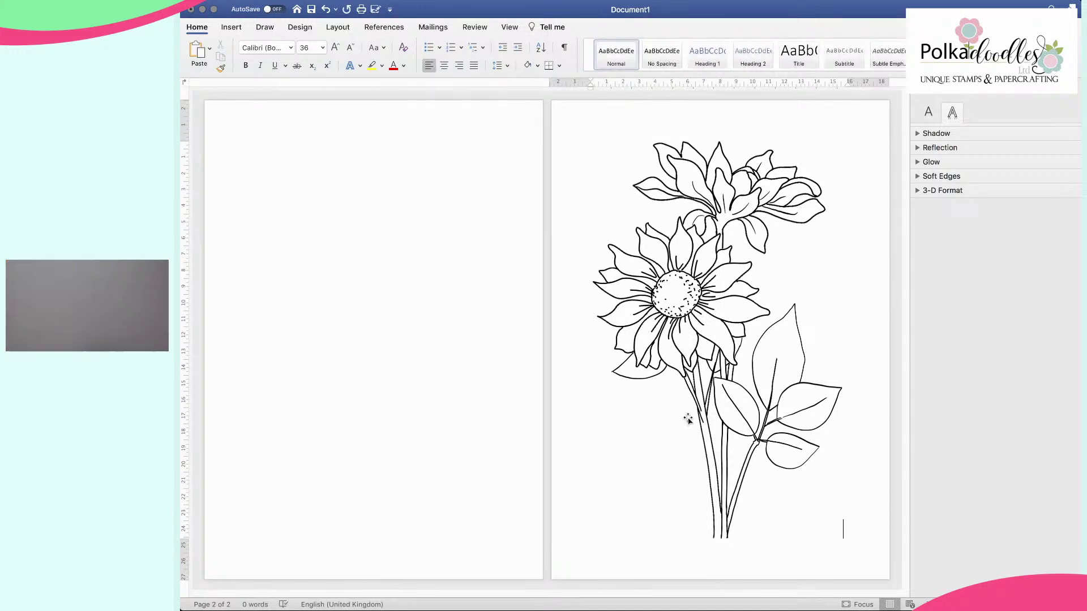
{"action": "left_click", "coordinate": [679, 436]}
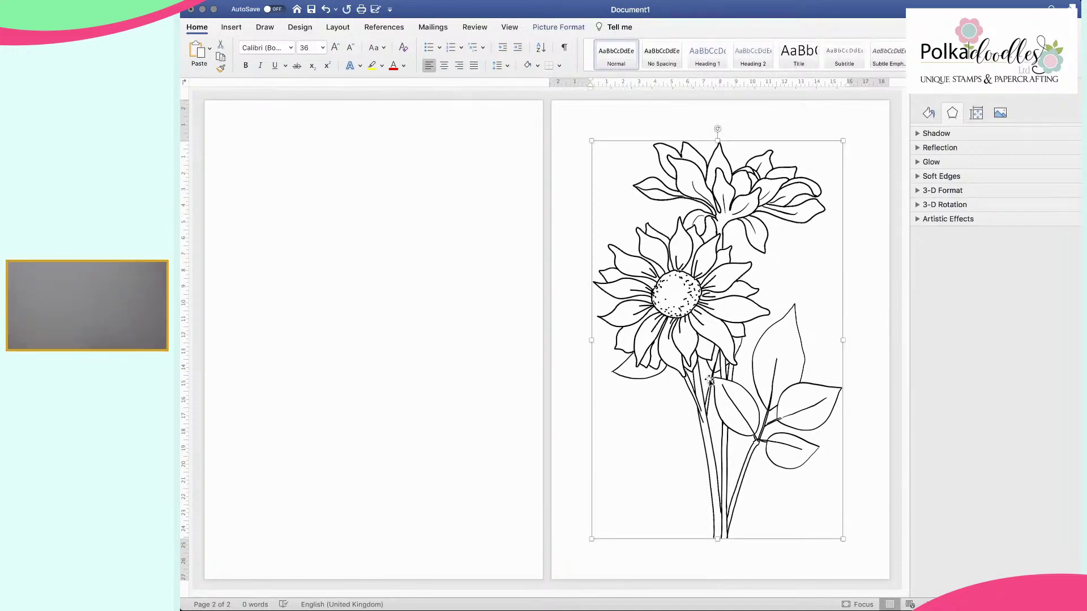
{"action": "mouse_move", "coordinate": [842, 538]}
{"action": "left_mouse_down"}
{"action": "mouse_move", "coordinate": [718, 388]}
{"action": "mouse_move", "coordinate": [857, 556]}
{"action": "mouse_move", "coordinate": [729, 403]}
{"action": "mouse_move", "coordinate": [852, 549]}
{"action": "left_mouse_up"}
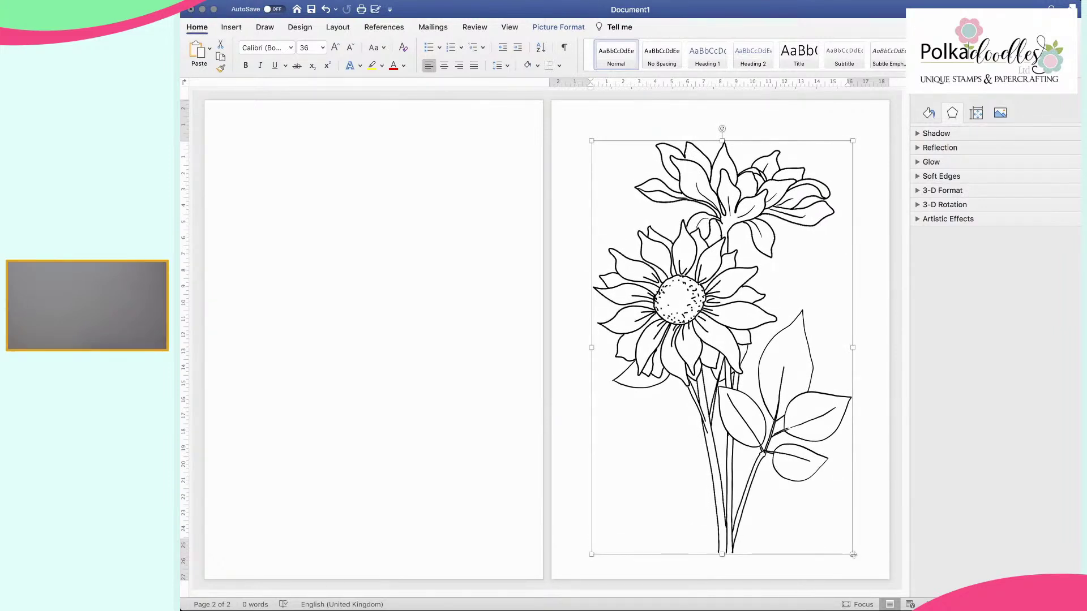
{"action": "left_click_drag", "start_coordinate": [853, 554], "coordinate": [809, 535]}
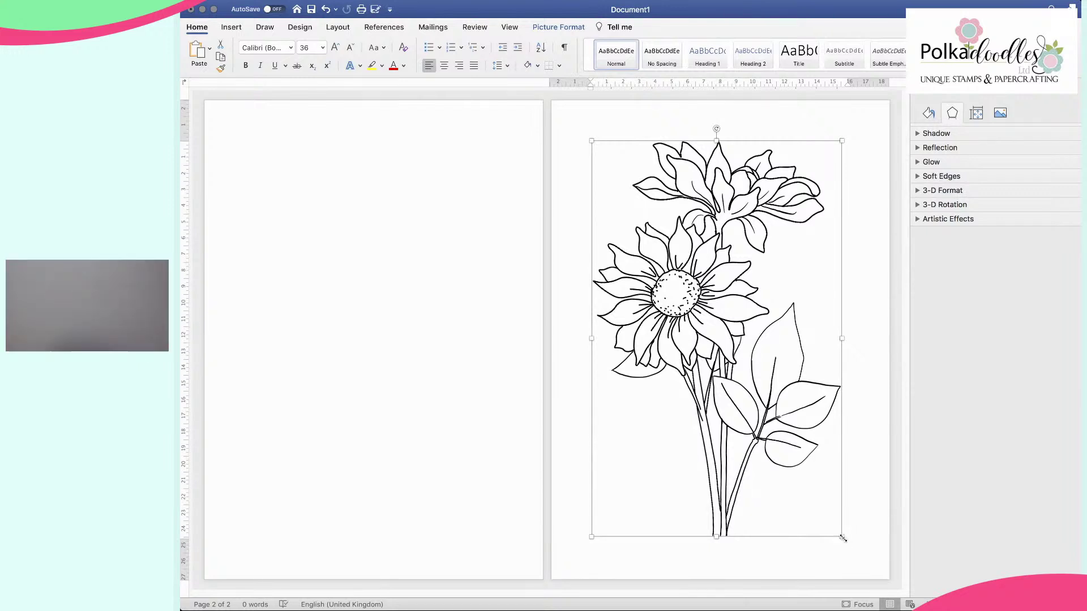
{"action": "left_click_drag", "start_coordinate": [843, 538], "coordinate": [842, 538]}
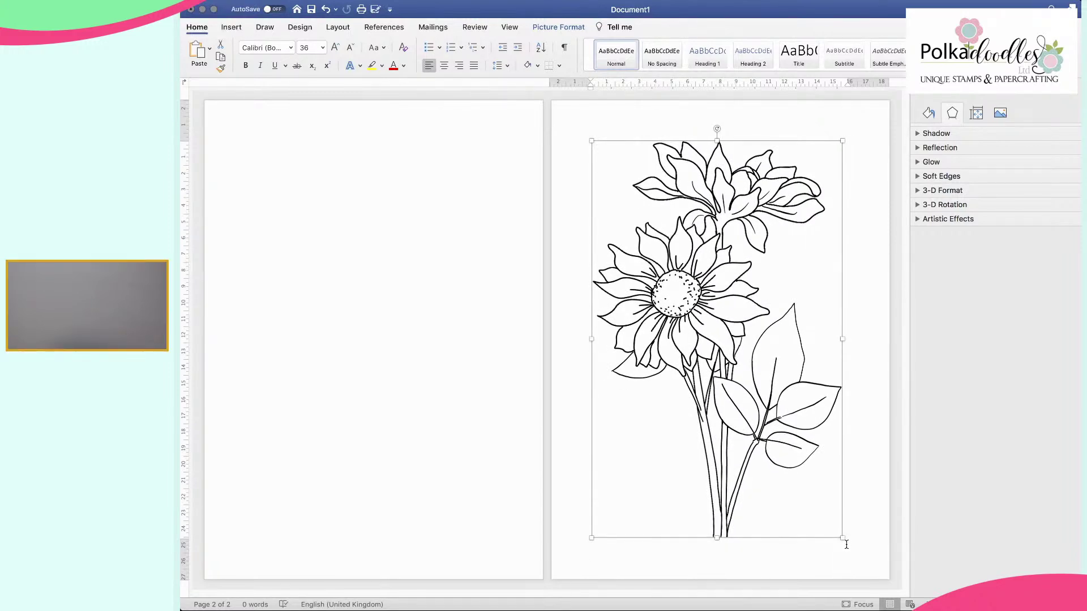
{"action": "left_click_drag", "start_coordinate": [842, 538], "coordinate": [786, 534]}
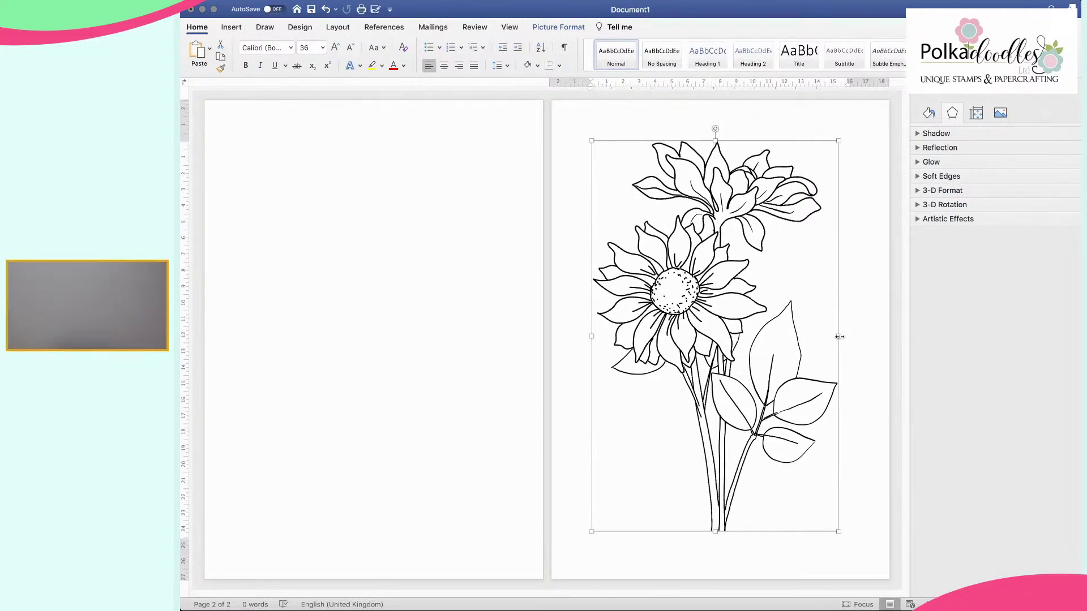
Step: Try stretching and squashing the flower picture's width and height independently, and enlarge it in proportion to nearly fill the page
{"action": "left_click_drag", "start_coordinate": [837, 336], "coordinate": [883, 335]}
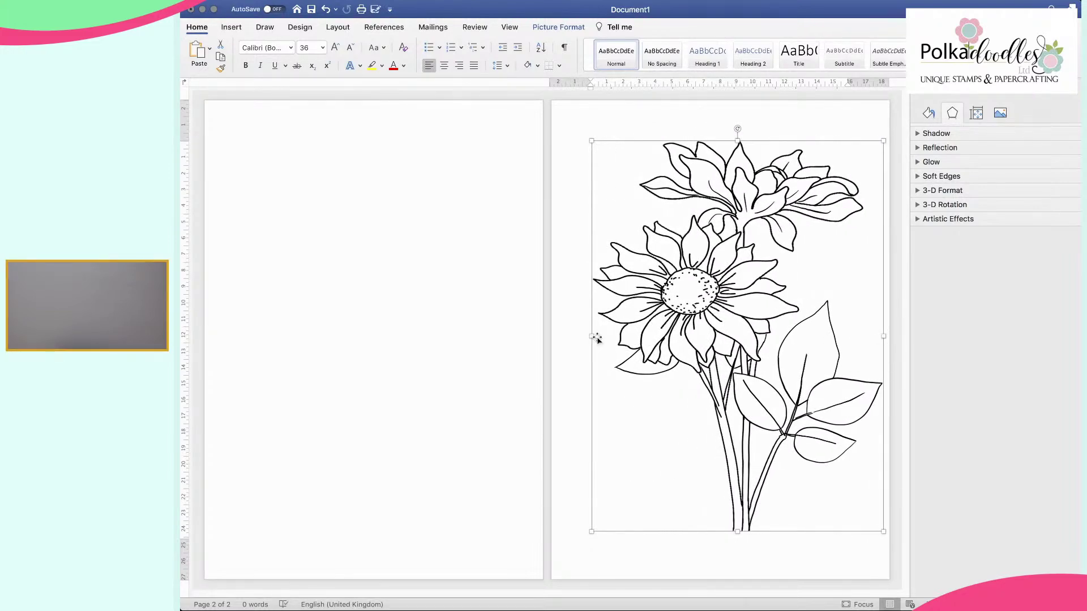
{"action": "left_click_drag", "start_coordinate": [593, 337], "coordinate": [794, 336]}
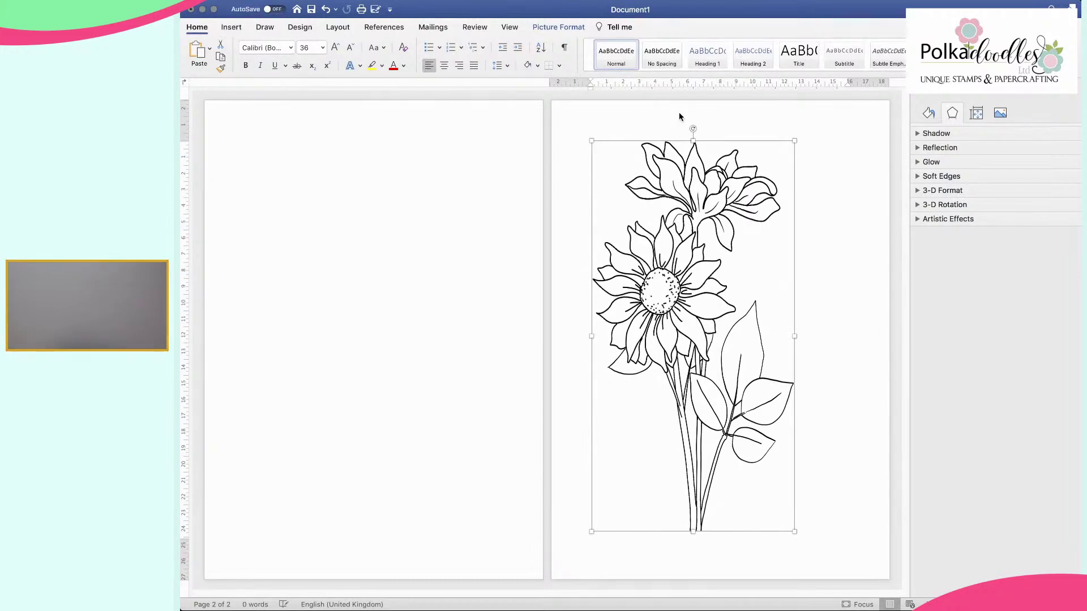
{"action": "left_click_drag", "start_coordinate": [694, 140], "coordinate": [803, 355]}
{"action": "left_click_drag", "start_coordinate": [757, 324], "coordinate": [600, 166]}
{"action": "left_click_drag", "start_coordinate": [417, 540], "coordinate": [558, 477]}
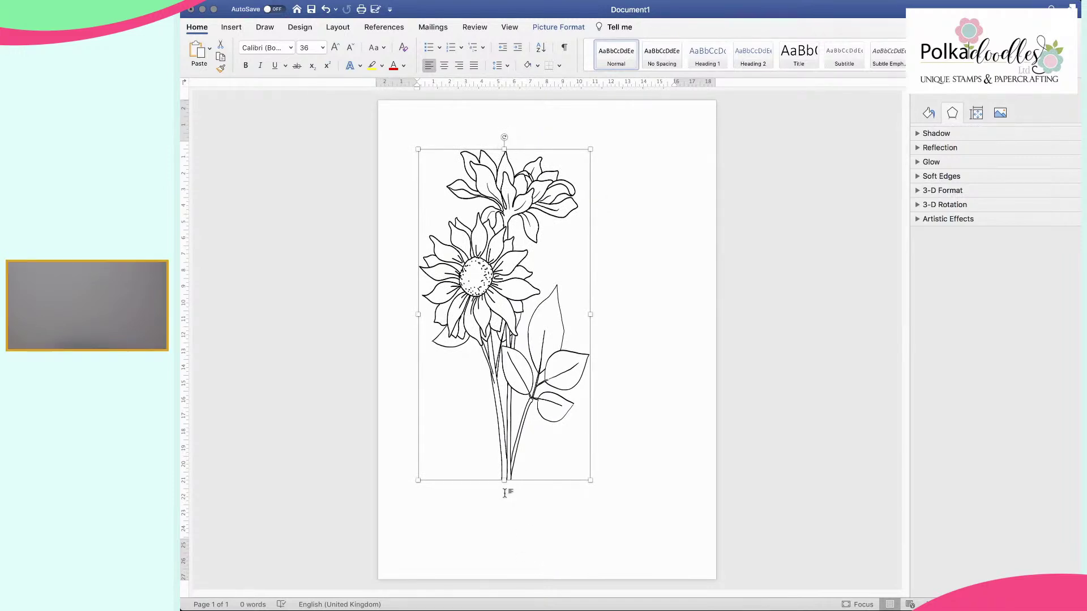
{"action": "left_click_drag", "start_coordinate": [503, 483], "coordinate": [511, 421]}
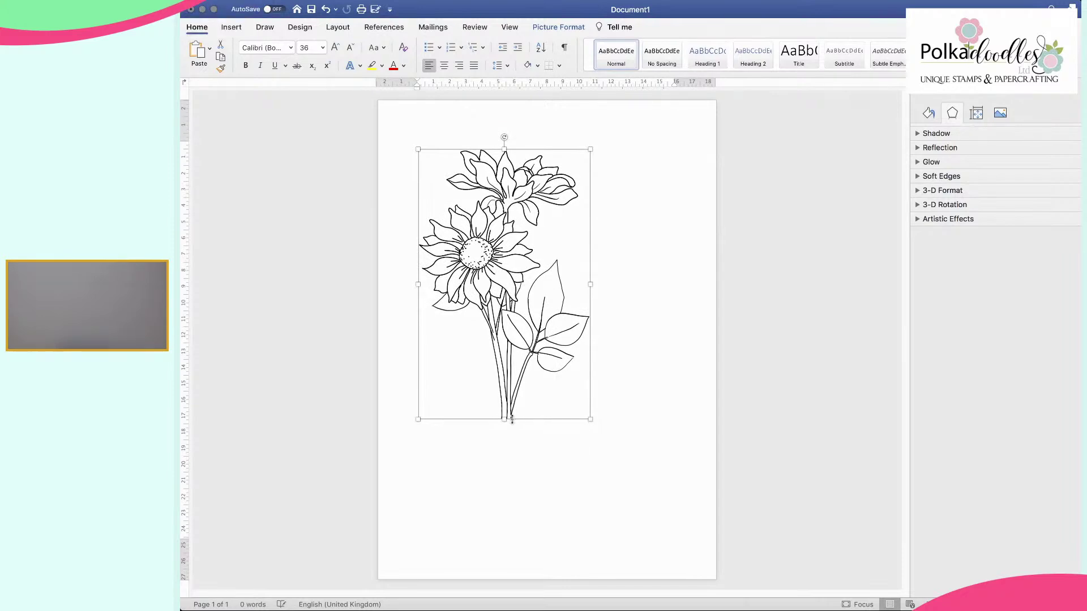
{"action": "left_click_drag", "start_coordinate": [589, 418], "coordinate": [680, 525]}
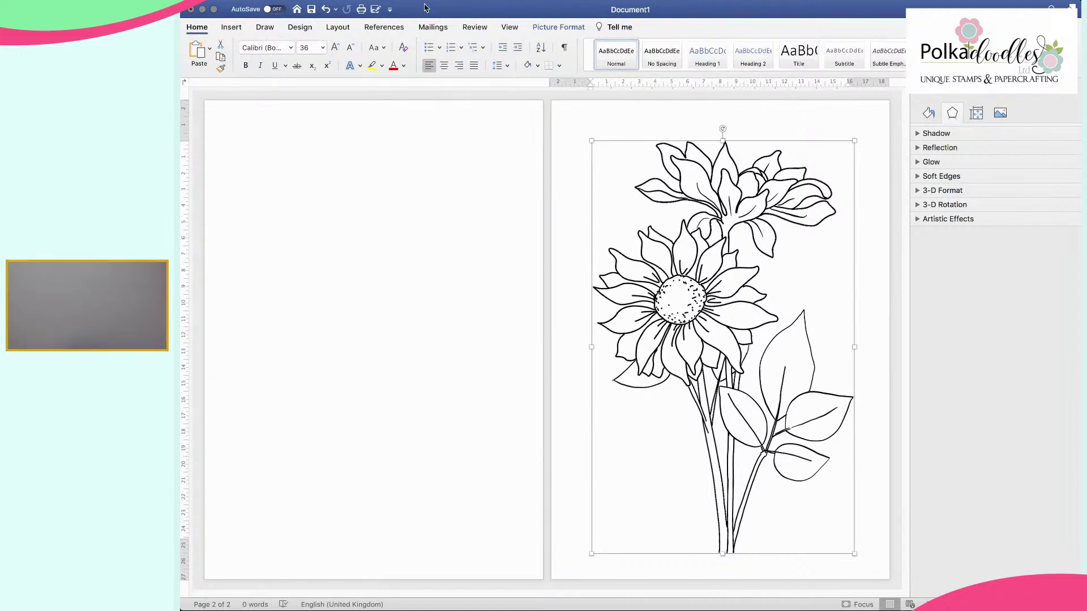
Step: Compare the one-page and multiple-page views, and look through both pages of the document in one-page view
{"action": "left_click", "coordinate": [511, 28]}
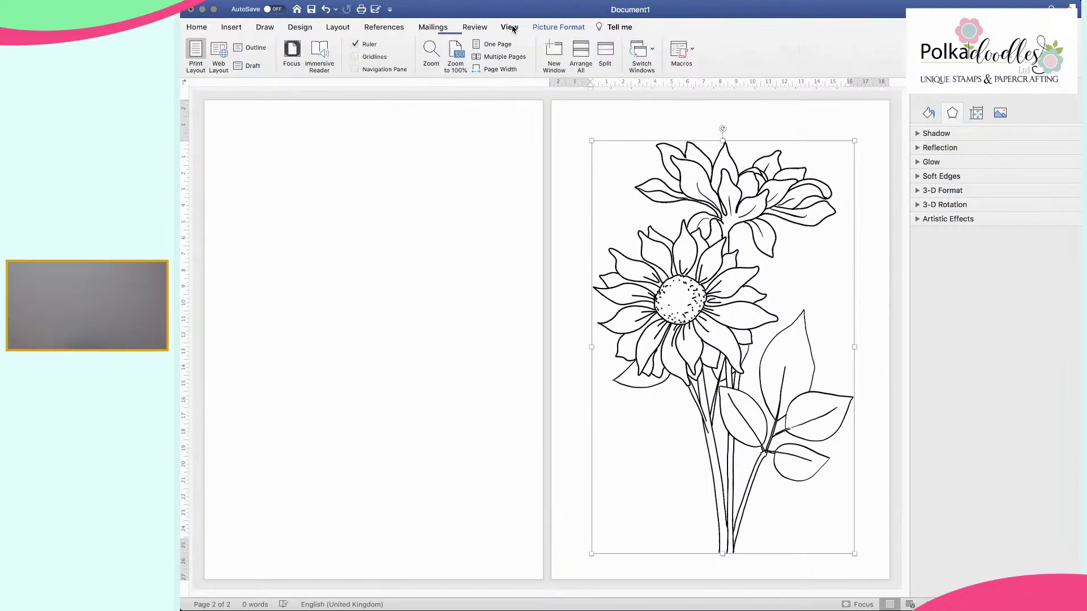
{"action": "left_click", "coordinate": [501, 45]}
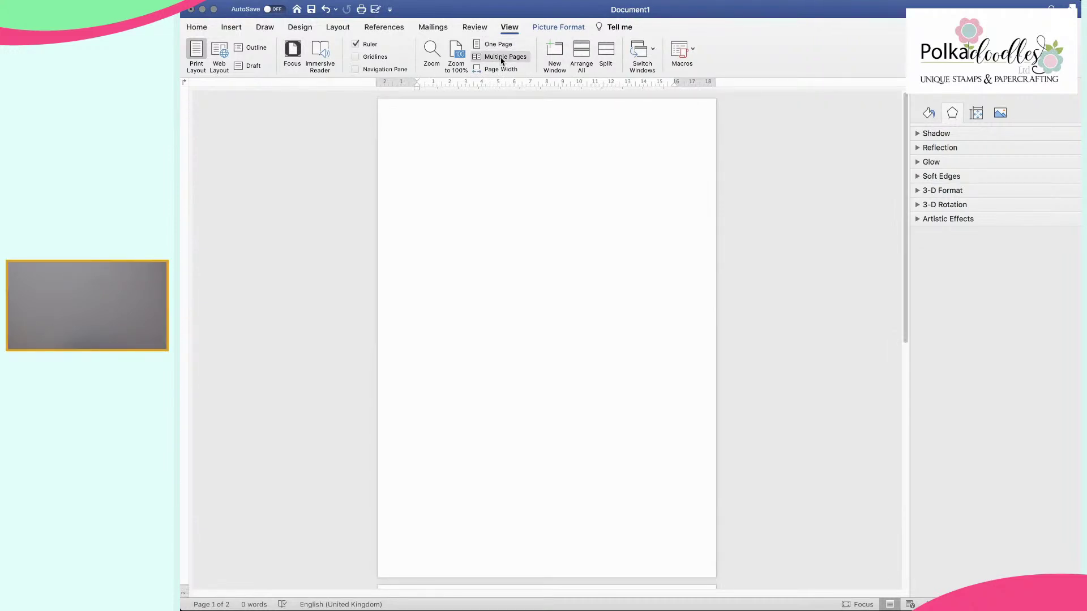
{"action": "left_click", "coordinate": [502, 60]}
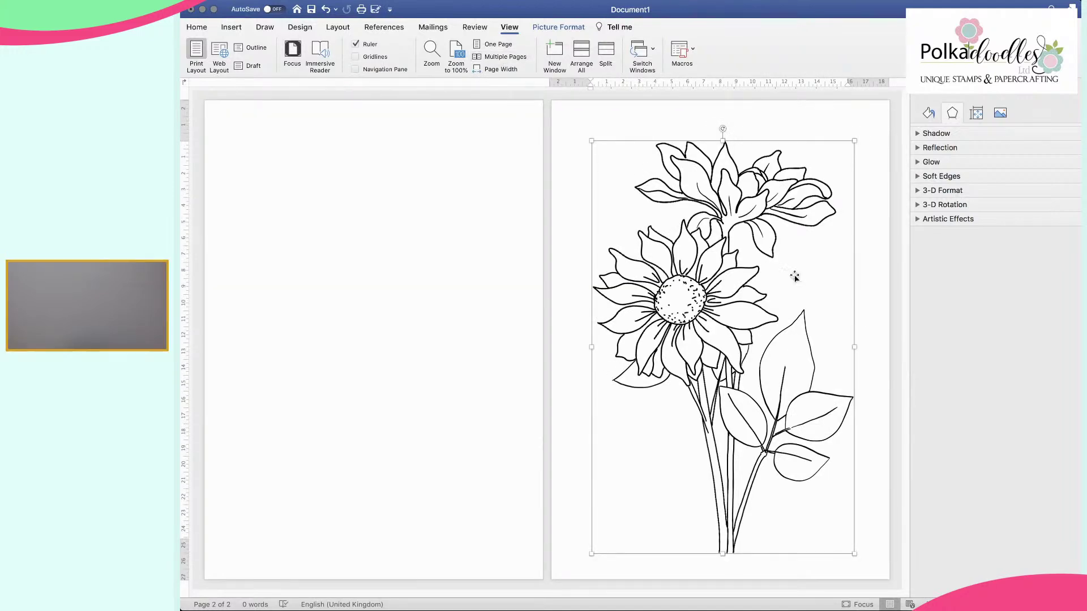
{"action": "left_click", "coordinate": [489, 45]}
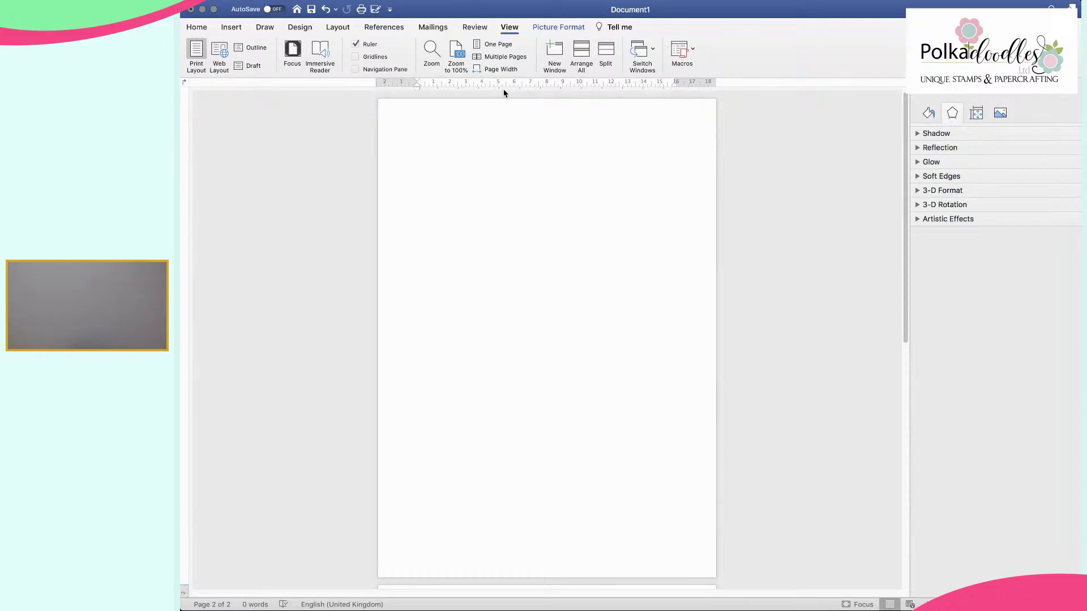
{"action": "left_click_drag", "start_coordinate": [905, 302], "coordinate": [903, 520]}
{"action": "scroll", "coordinate": [639, 509], "scroll_direction": "up", "scroll_amount": 10}
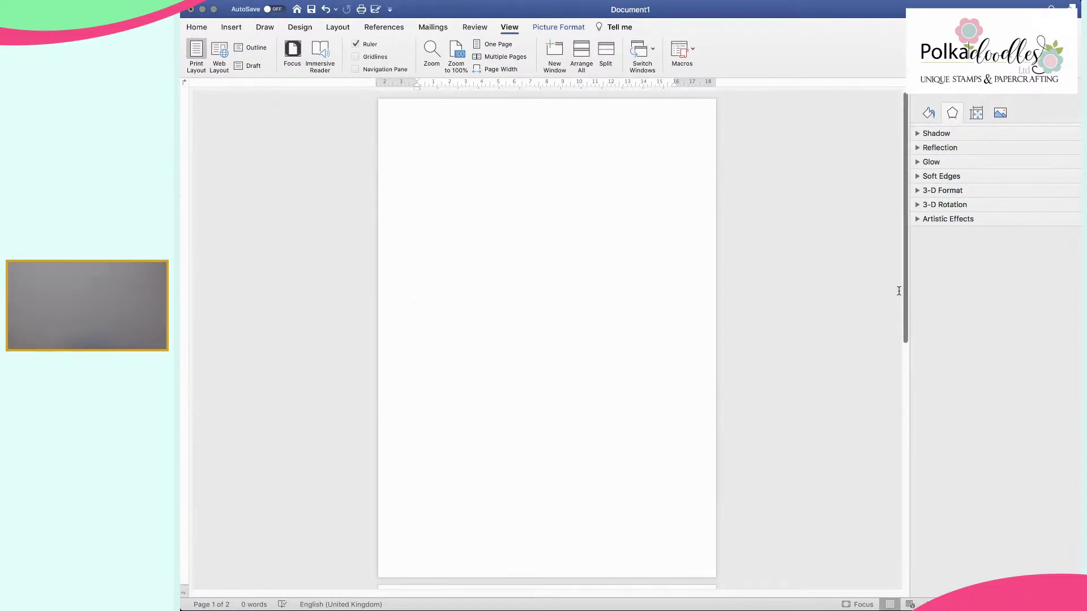
{"action": "scroll", "coordinate": [639, 531], "scroll_direction": "down", "scroll_amount": 6}
{"action": "mouse_move", "coordinate": [537, 463]}
{"action": "left_mouse_down"}
{"action": "mouse_move", "coordinate": [542, 317]}
{"action": "mouse_move", "coordinate": [542, 479]}
{"action": "left_mouse_up"}
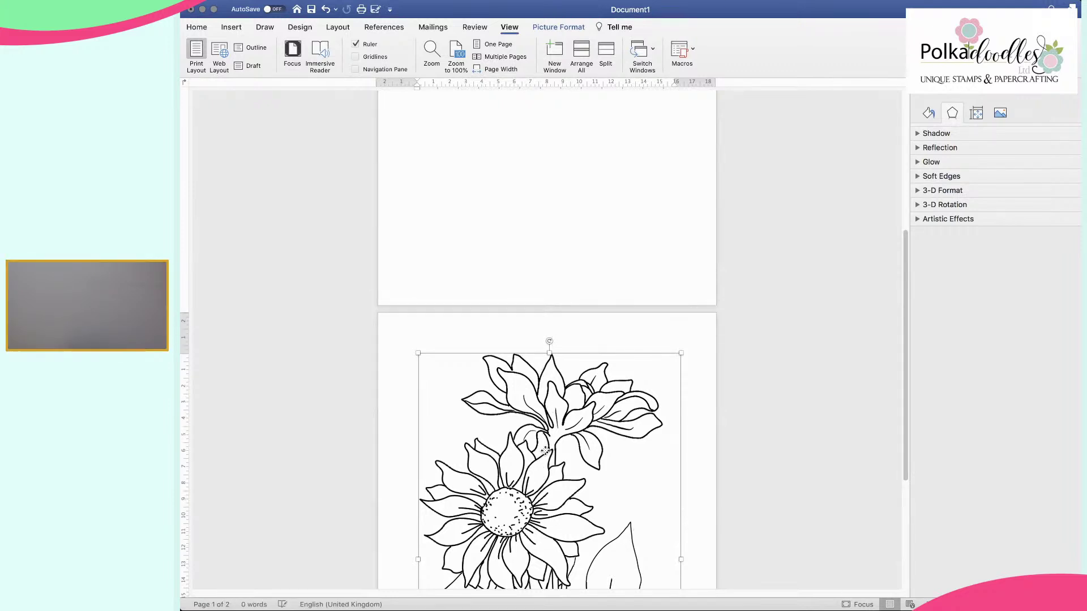
{"action": "scroll", "coordinate": [545, 450], "scroll_direction": "down", "scroll_amount": 6}
{"action": "scroll", "coordinate": [900, 390], "scroll_direction": "up", "scroll_amount": 8}
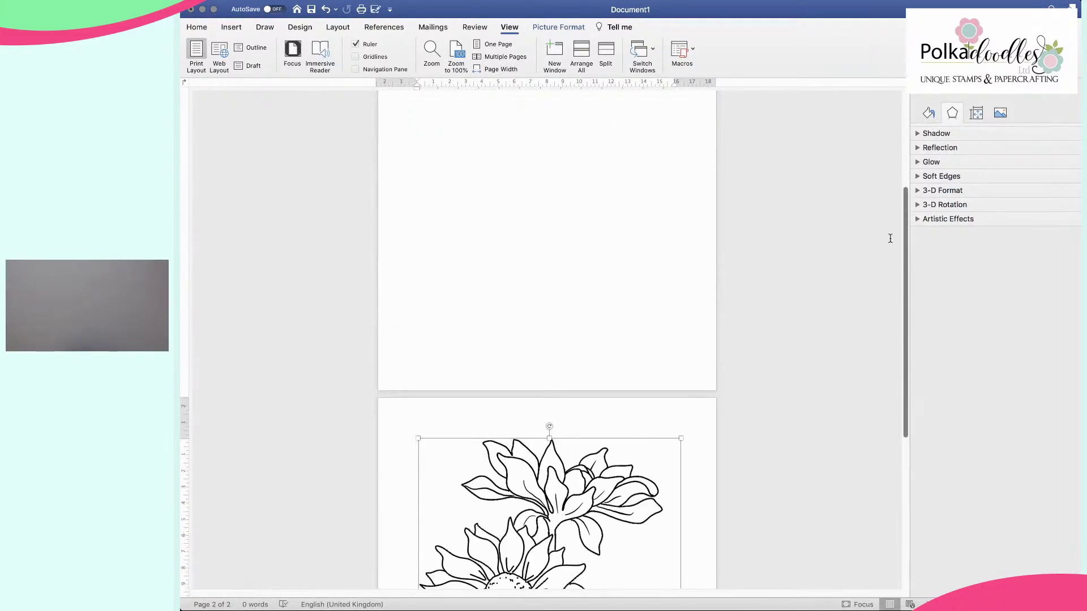
Step: Reduce the flower picture in proportion so that it fits on the first page
{"action": "left_click_drag", "start_coordinate": [645, 451], "coordinate": [570, 366]}
{"action": "left_click_drag", "start_coordinate": [883, 407], "coordinate": [748, 341]}
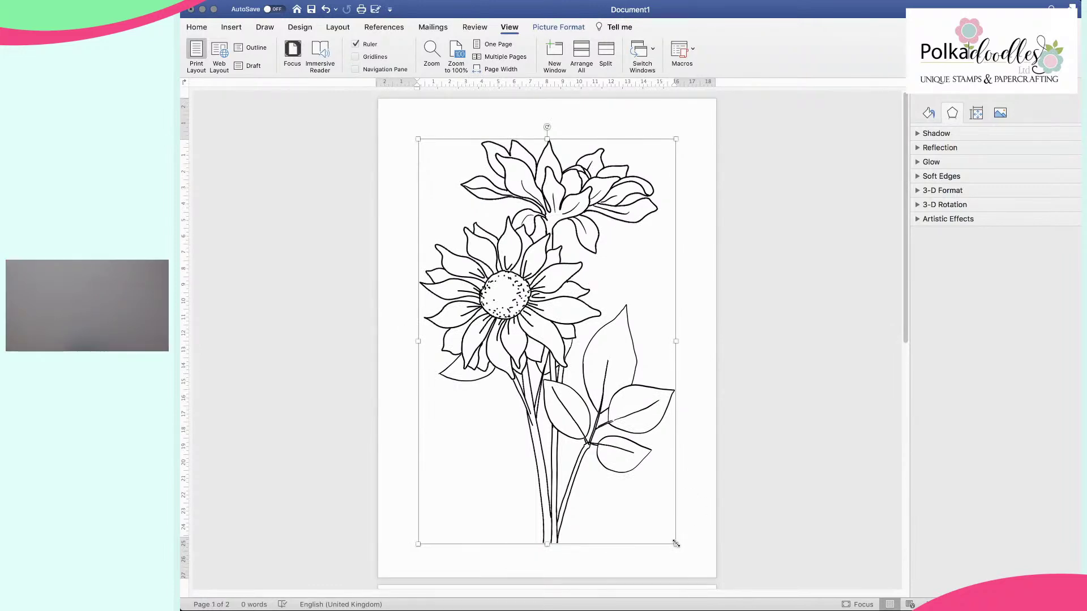
{"action": "left_click_drag", "start_coordinate": [663, 523], "coordinate": [678, 544]}
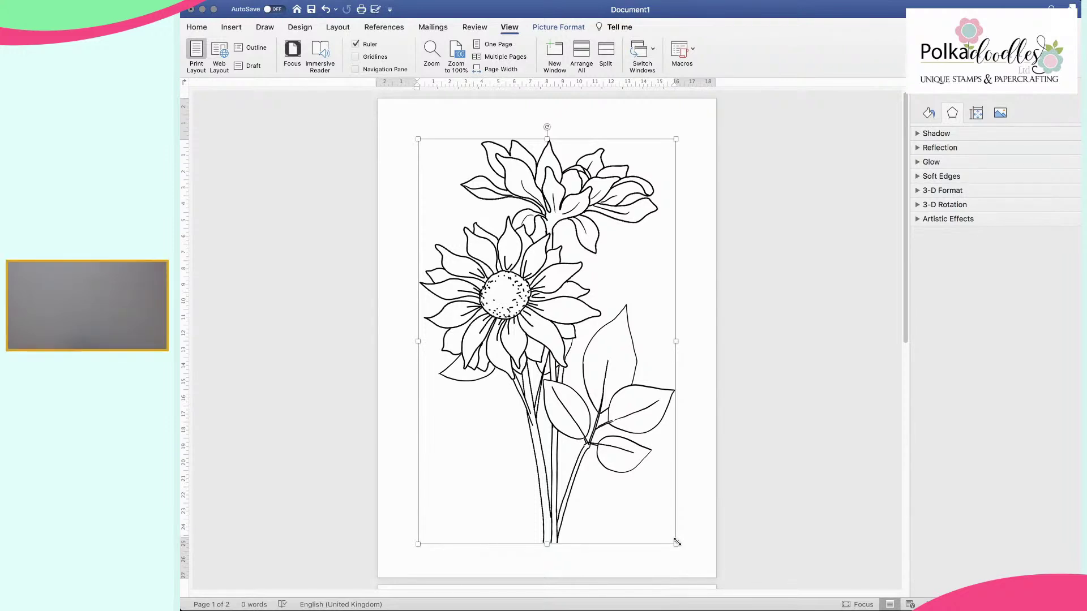
Step: Enlarge the flower picture beyond the page edges, and scale it back down to about 13 cm wide and 20 cm tall
{"action": "left_click_drag", "start_coordinate": [676, 545], "coordinate": [861, 610]}
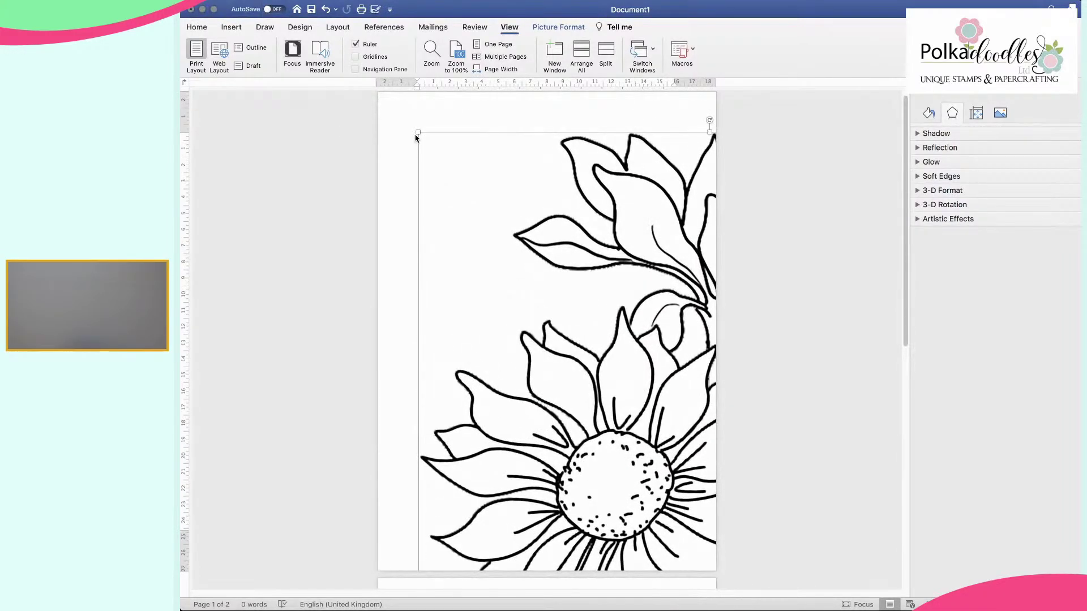
{"action": "left_click_drag", "start_coordinate": [416, 130], "coordinate": [358, 73]}
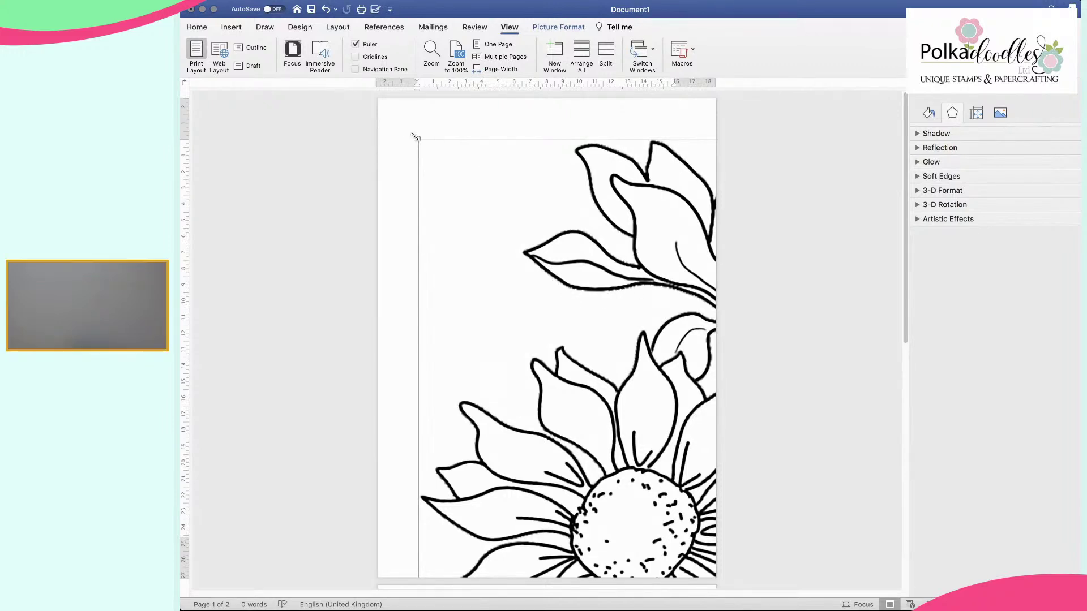
{"action": "left_click_drag", "start_coordinate": [418, 142], "coordinate": [819, 610]}
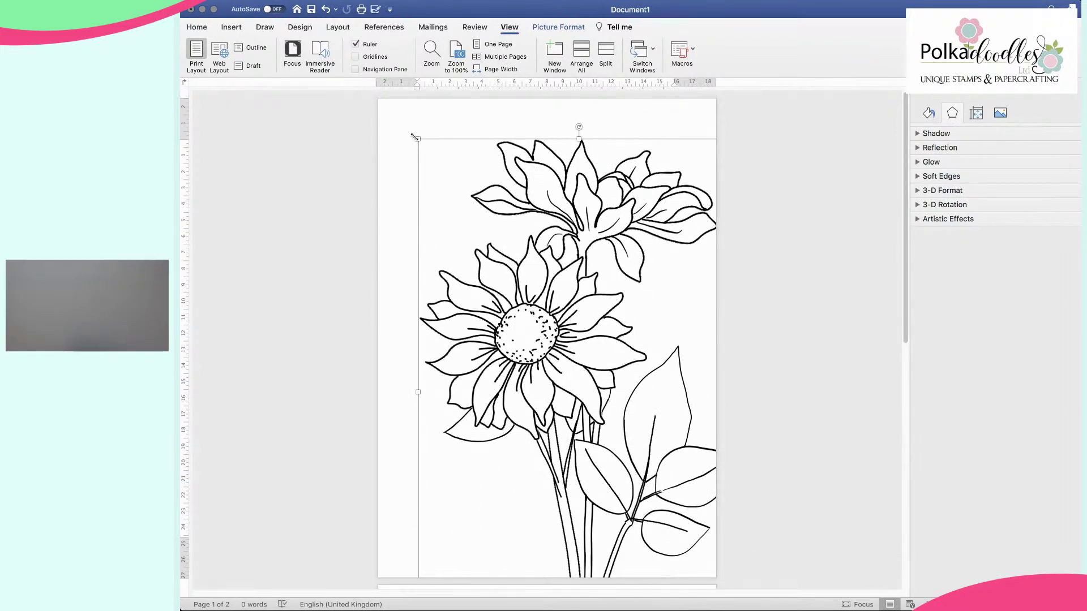
{"action": "left_click_drag", "start_coordinate": [417, 139], "coordinate": [490, 287]}
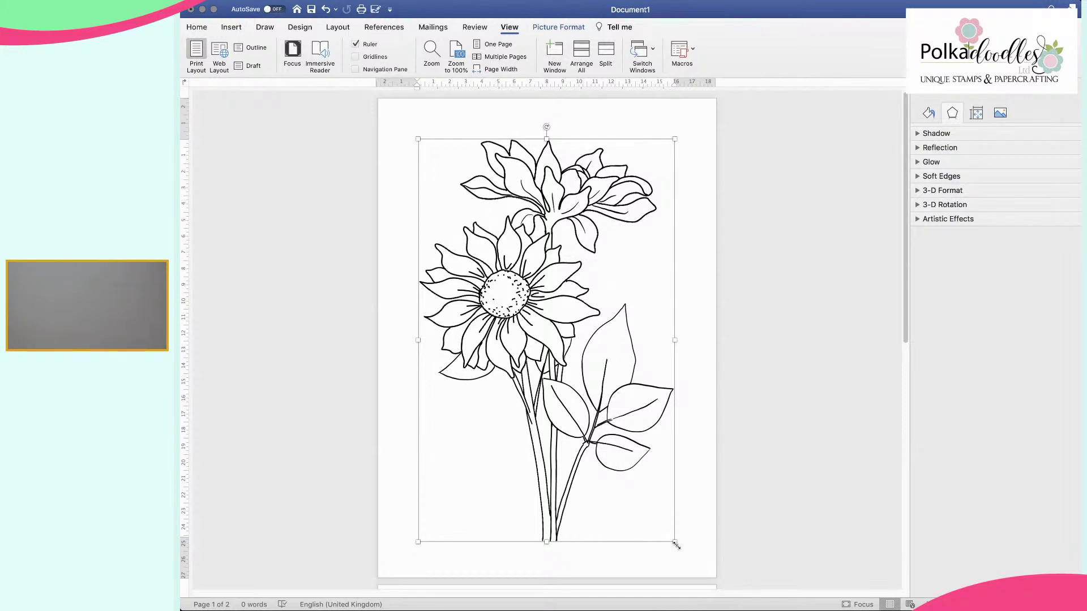
{"action": "left_click_drag", "start_coordinate": [675, 543], "coordinate": [587, 468]}
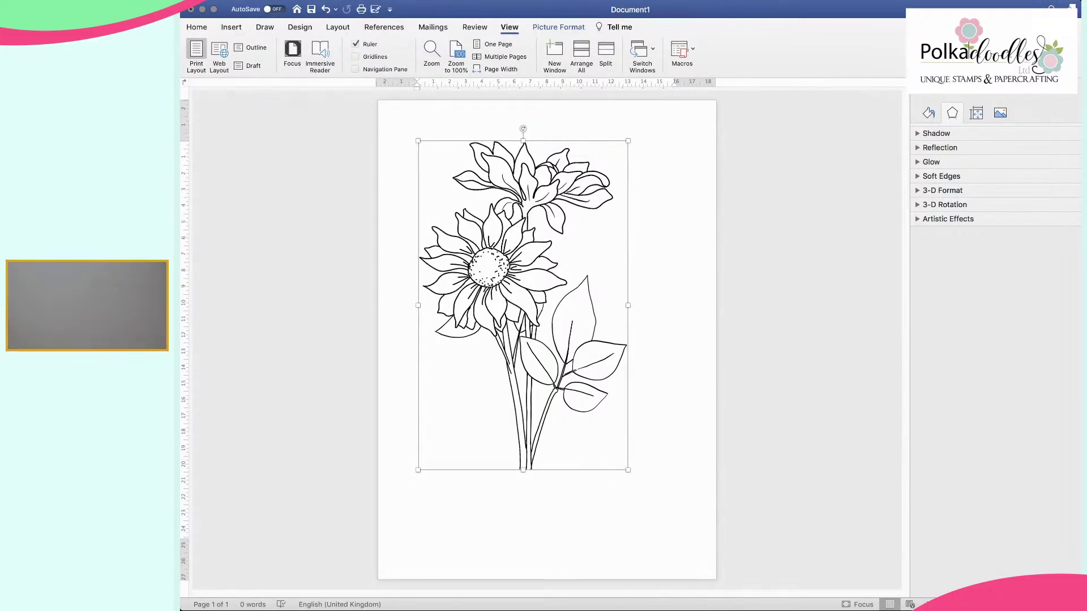
Step: Draw a blue rectangle about 16 by 20 cm, put it behind the flower picture, and undo a pasted copy of it
{"action": "left_click", "coordinate": [417, 21]}
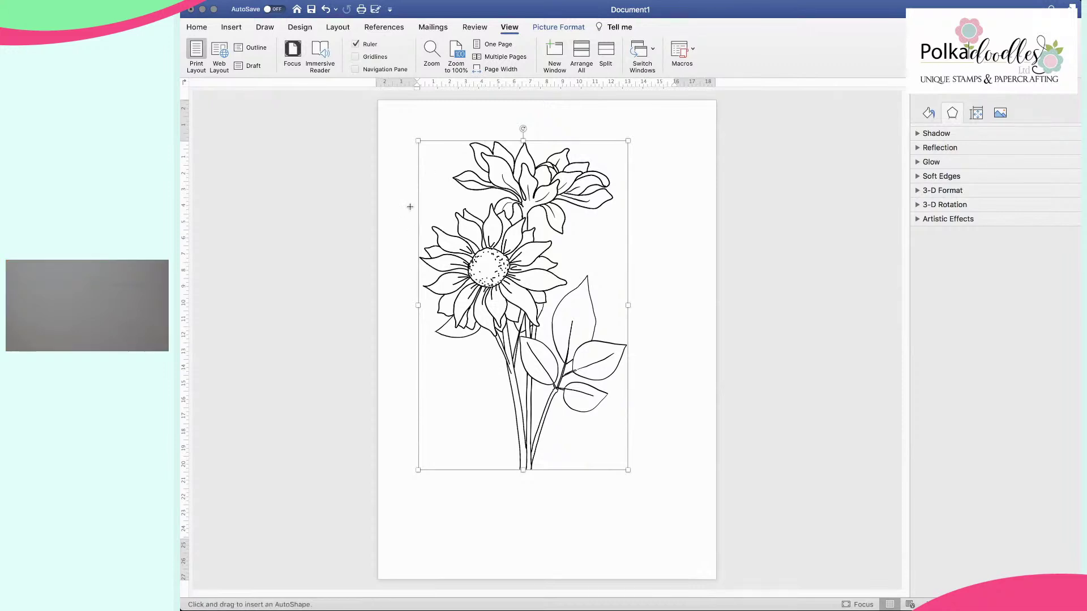
{"action": "left_click_drag", "start_coordinate": [398, 192], "coordinate": [659, 517]}
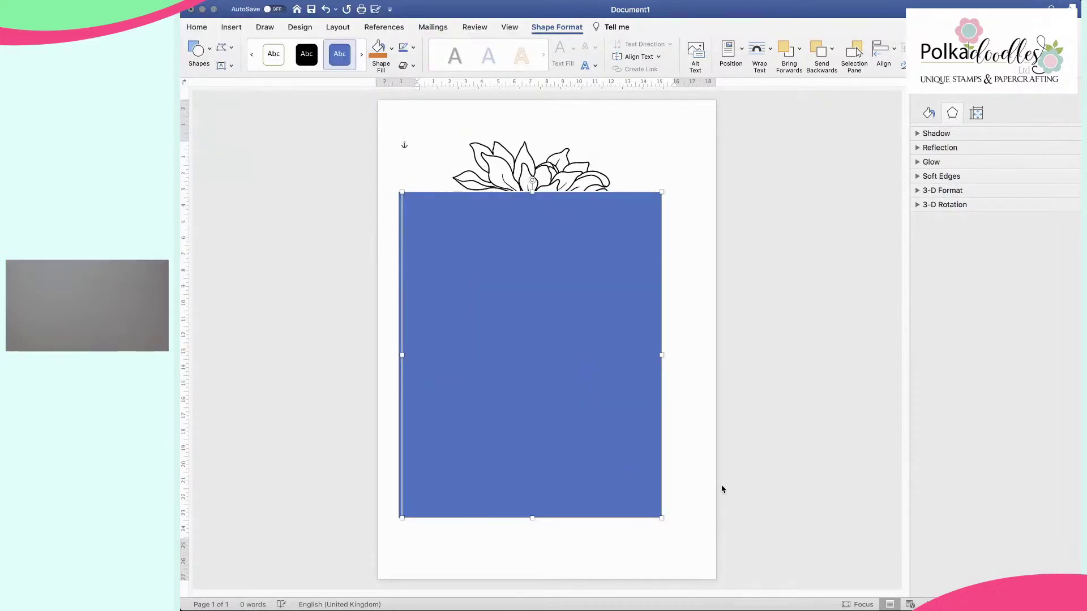
{"action": "left_click", "coordinate": [670, 368]}
{"action": "key", "text": "super+v"}
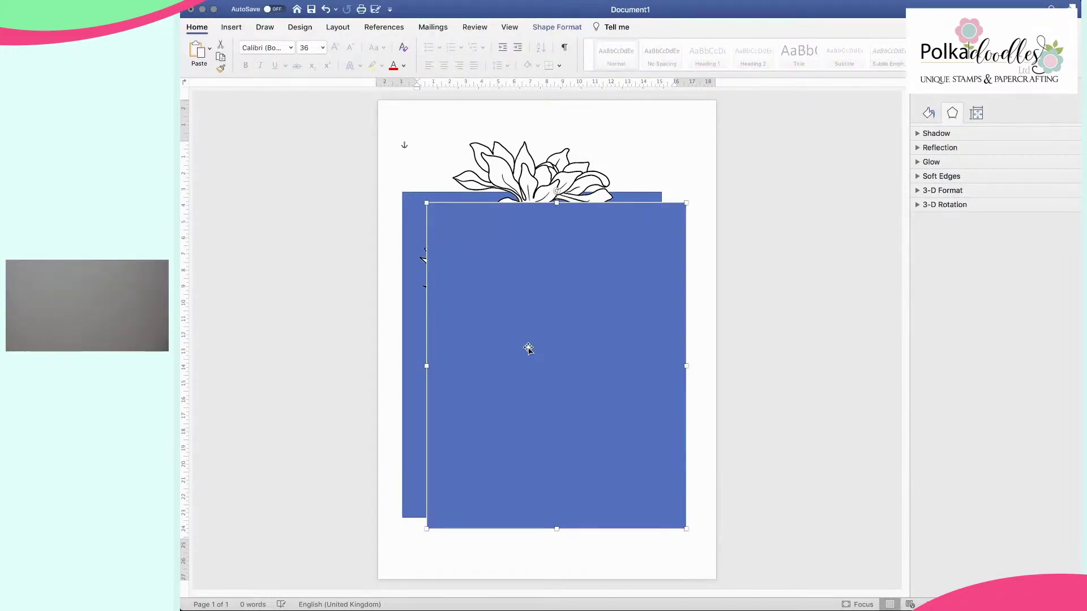
{"action": "key", "text": "super+z"}
Step: Move the blue rectangle up behind the flowers and enlarge it to about 18 by 24 cm so it surrounds the whole picture
{"action": "left_click", "coordinate": [621, 466]}
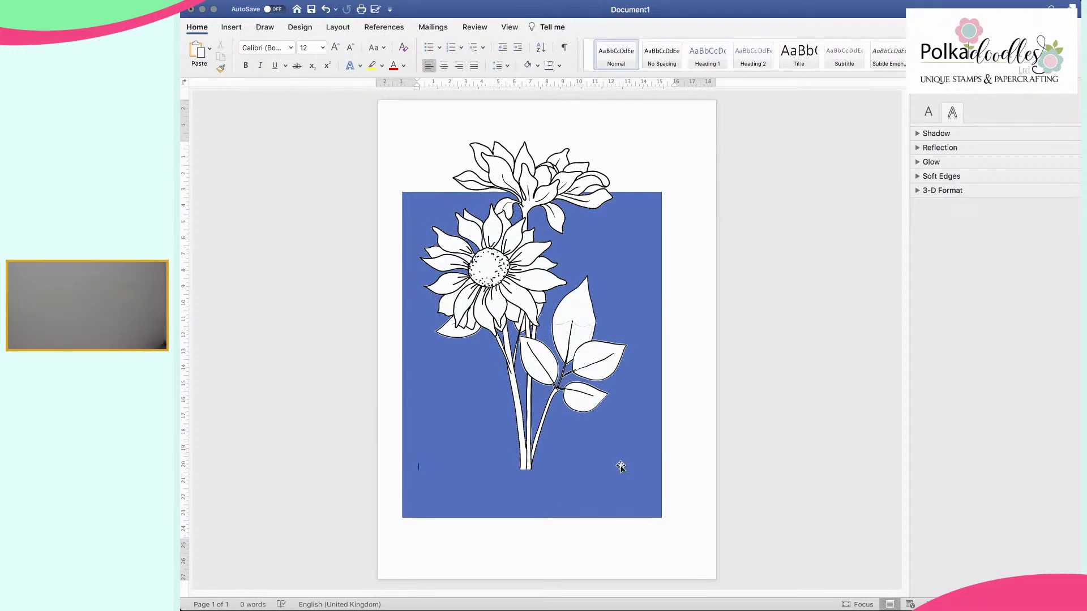
{"action": "left_click", "coordinate": [630, 485]}
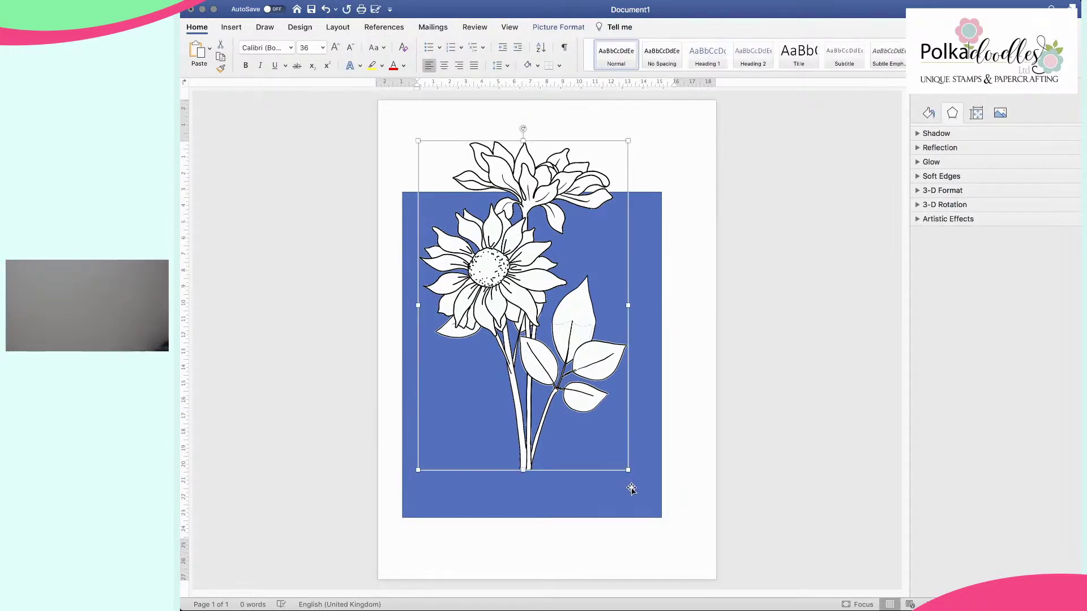
{"action": "left_click_drag", "start_coordinate": [639, 486], "coordinate": [636, 424]}
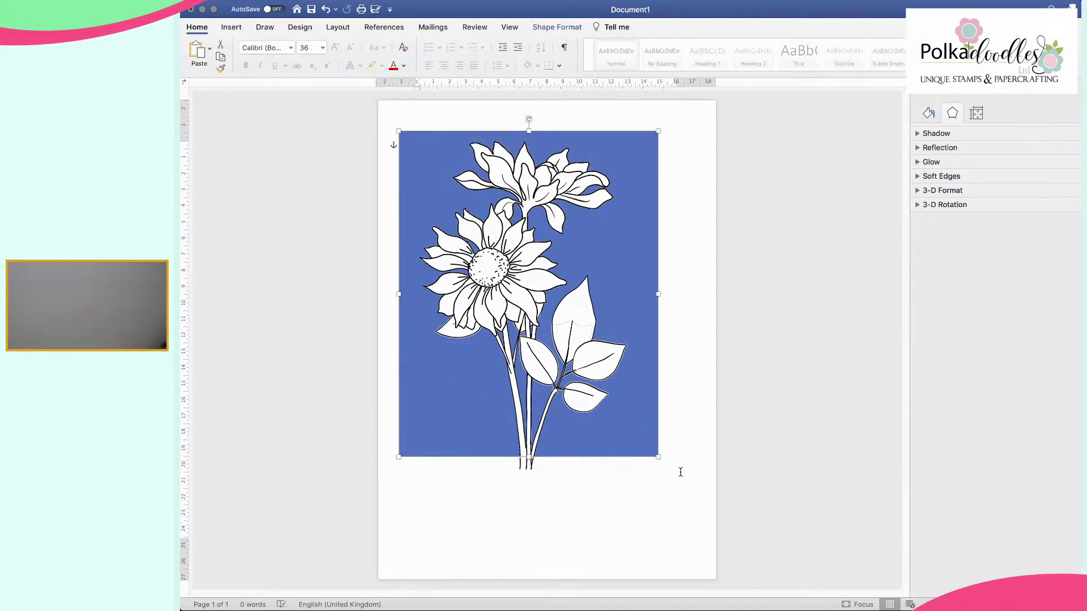
{"action": "left_click_drag", "start_coordinate": [657, 457], "coordinate": [686, 516]}
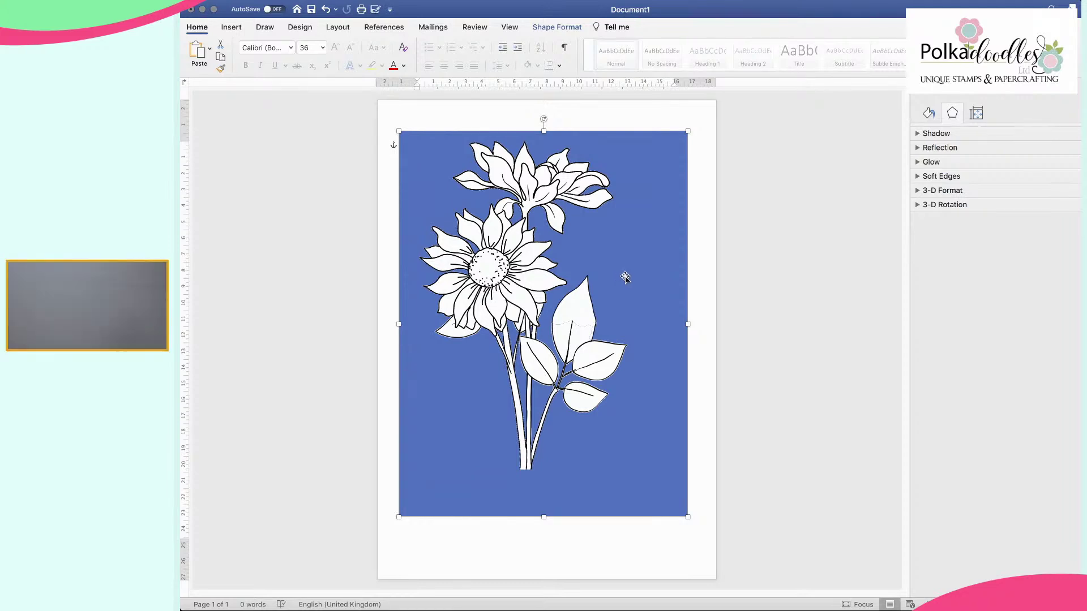
Step: Switch the selection between the flower picture and the blue rectangle, leaving the flower picture selected
{"action": "left_click", "coordinate": [510, 277]}
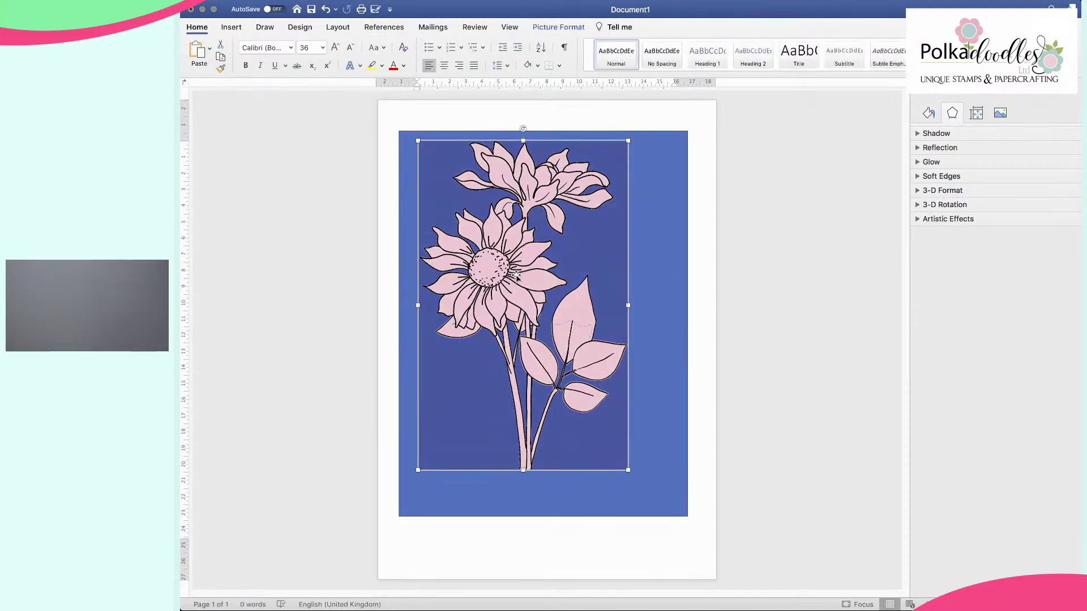
{"action": "left_click", "coordinate": [641, 326]}
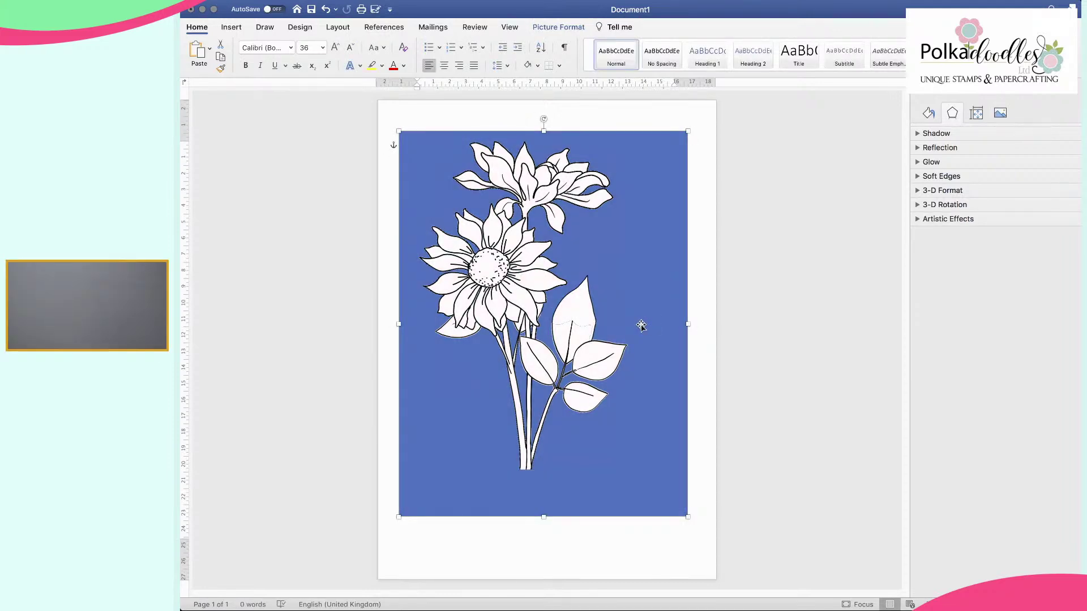
{"action": "left_click", "coordinate": [519, 300]}
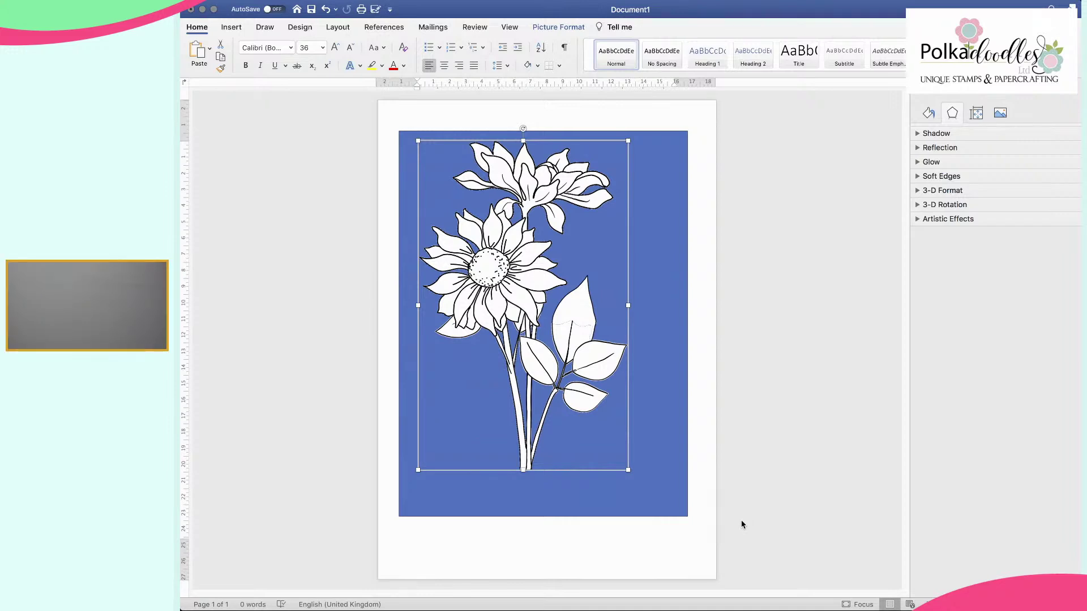
Step: Shrink the flower picture to about 8 cm wide and 12.5 cm tall and place it near the blue rectangle's upper left corner
{"action": "left_click", "coordinate": [675, 547]}
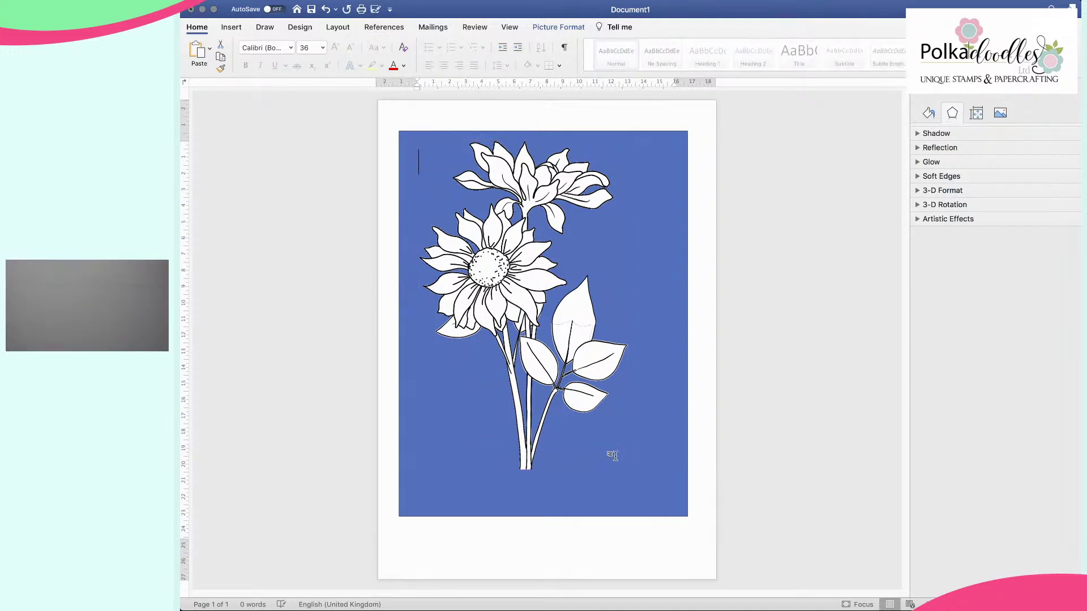
{"action": "left_click", "coordinate": [521, 310]}
{"action": "left_click_drag", "start_coordinate": [504, 287], "coordinate": [540, 312]}
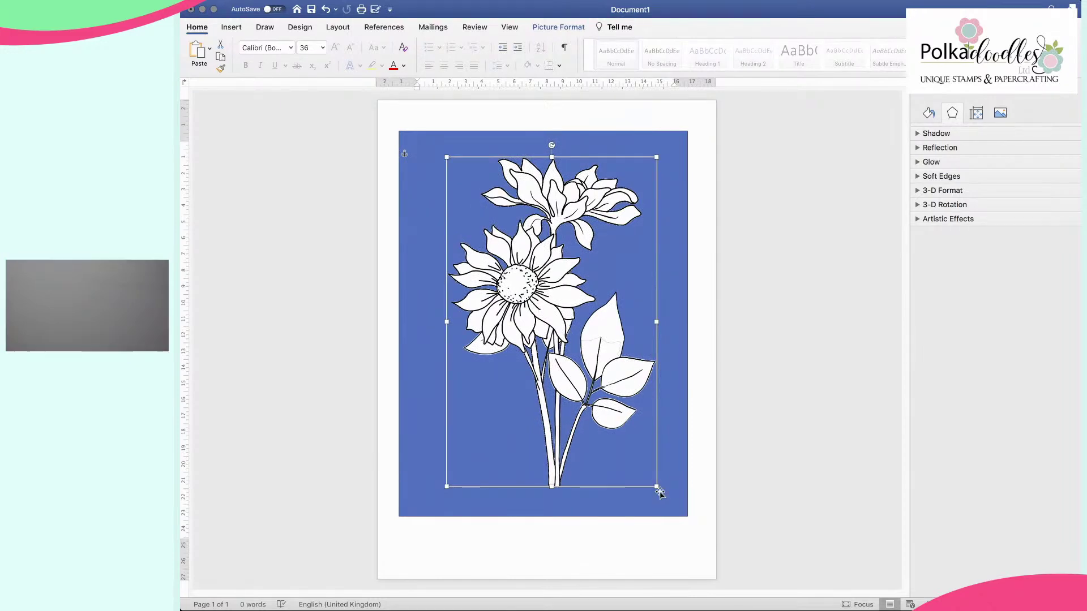
{"action": "left_click_drag", "start_coordinate": [656, 486], "coordinate": [575, 359]}
{"action": "left_click_drag", "start_coordinate": [542, 294], "coordinate": [513, 283]}
Step: Delete the blue rectangle behind the flowers and undo the deletion
{"action": "left_click", "coordinate": [618, 333]}
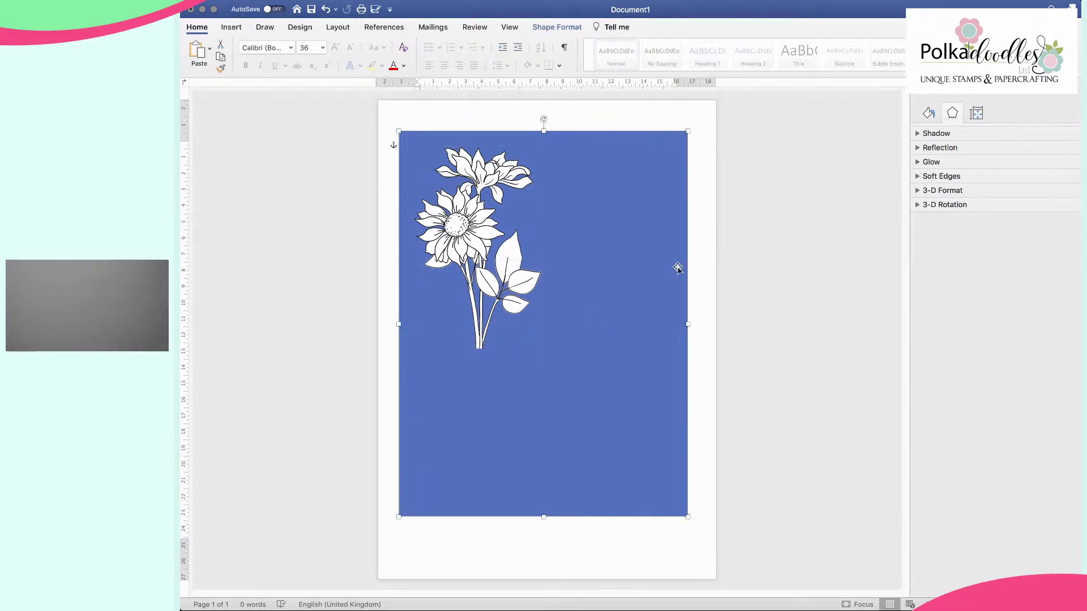
{"action": "key", "text": "Delete"}
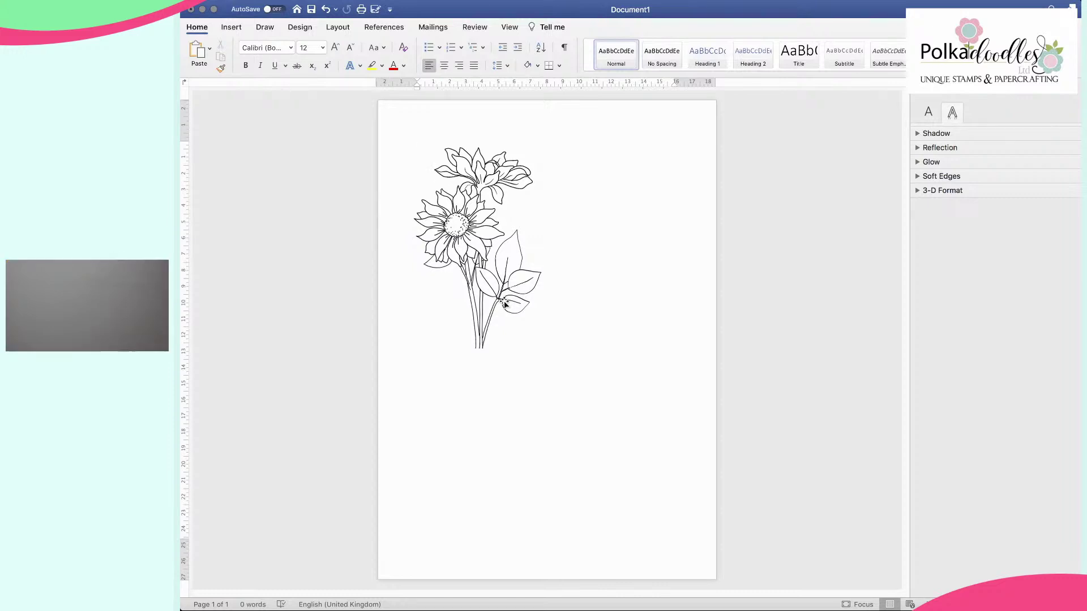
{"action": "key", "text": "super+z"}
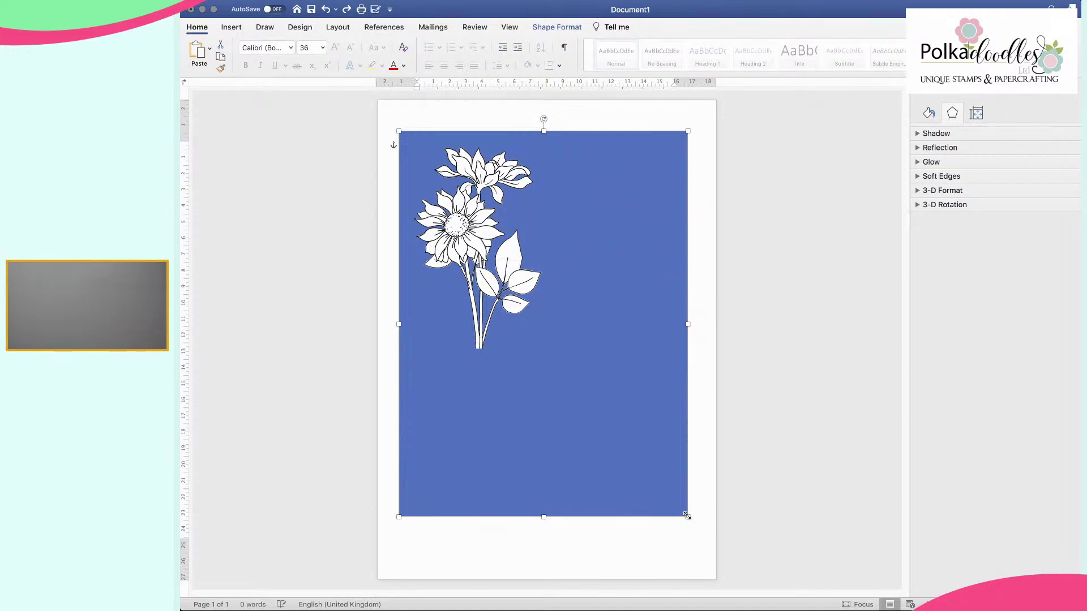
Step: Shrink the blue rectangle to about 13 by 17 cm and enlarge the flower picture over it to about 13.5 by 21 cm
{"action": "left_click_drag", "start_coordinate": [687, 515], "coordinate": [617, 409]}
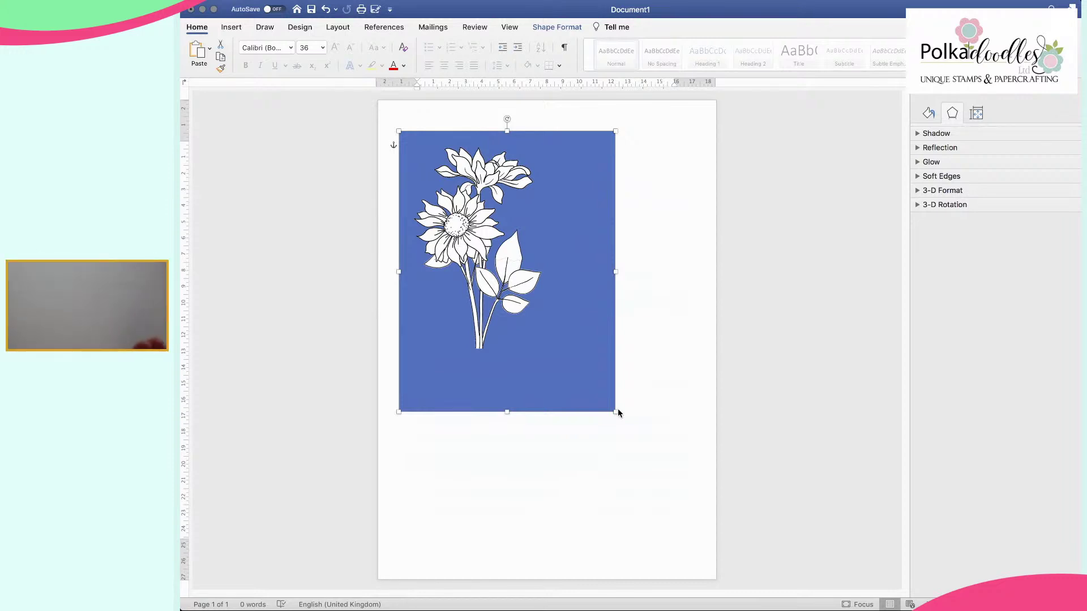
{"action": "left_click", "coordinate": [447, 233]}
{"action": "left_click_drag", "start_coordinate": [446, 234], "coordinate": [506, 293]}
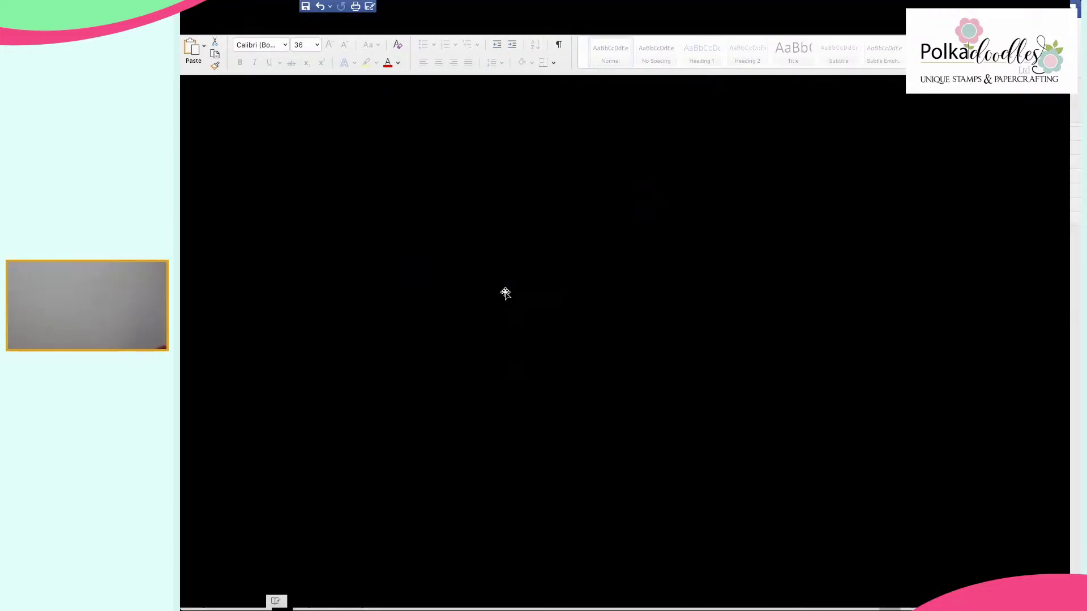
{"action": "left_click_drag", "start_coordinate": [525, 333], "coordinate": [615, 433]}
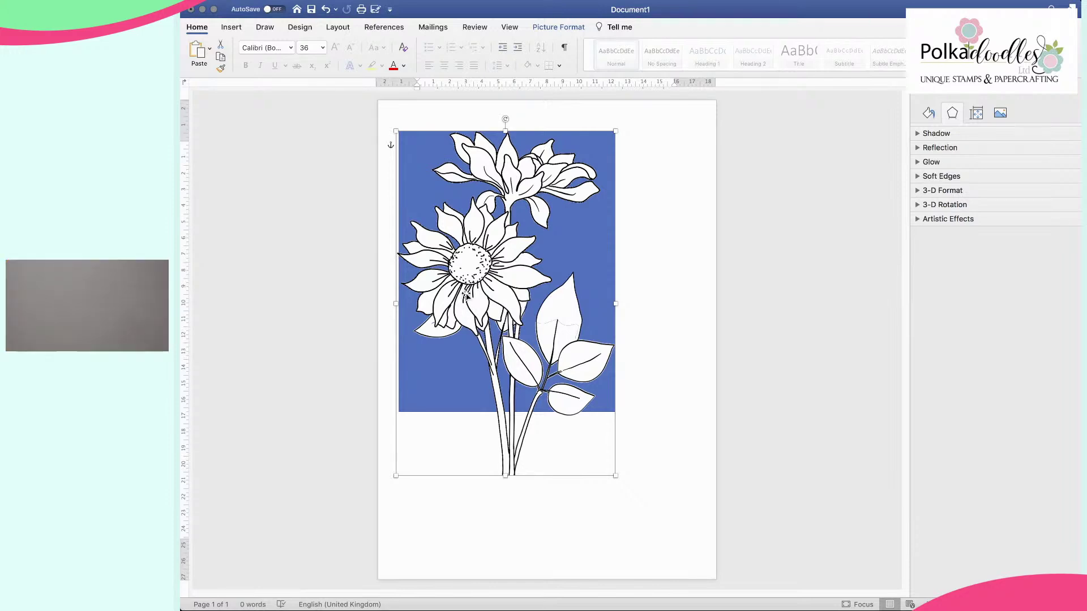
Step: Move the flower picture to the right side of the page and shrink it to about 11 by 17 cm
{"action": "left_click_drag", "start_coordinate": [467, 293], "coordinate": [469, 295]}
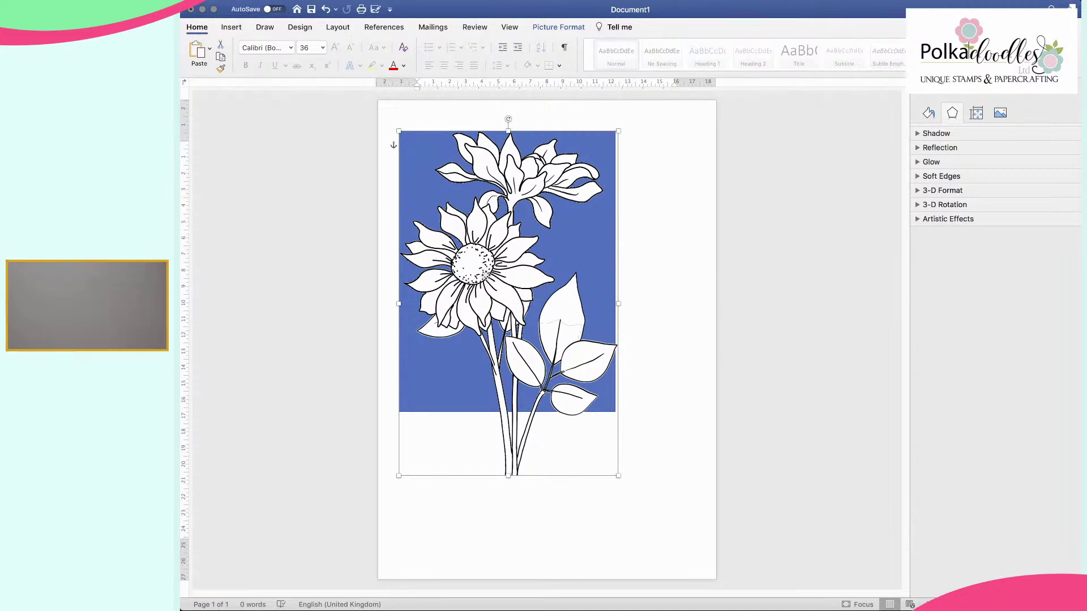
{"action": "left_click_drag", "start_coordinate": [484, 274], "coordinate": [481, 269]}
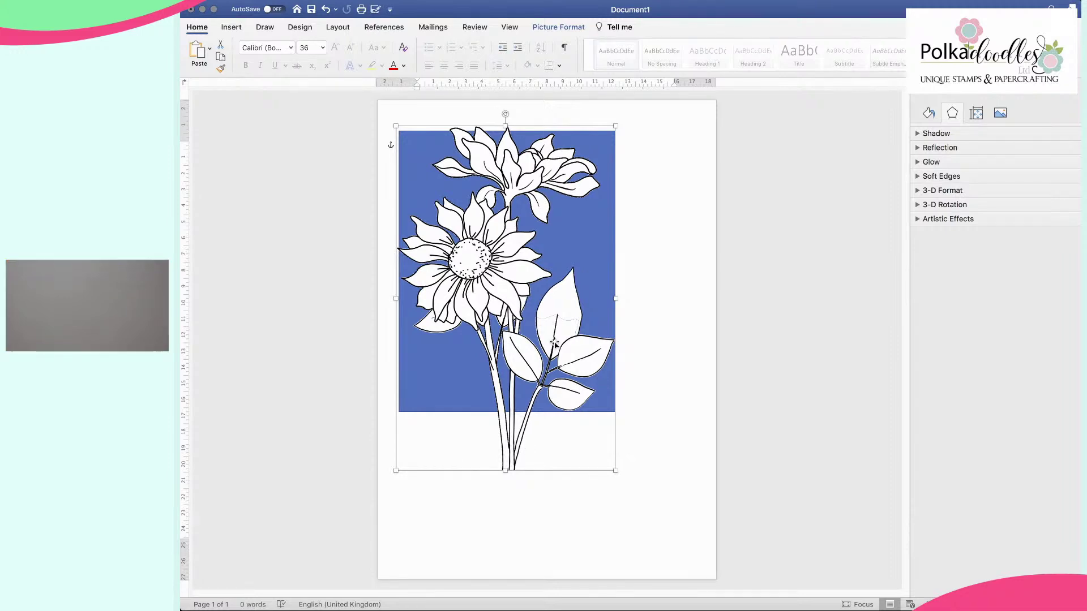
{"action": "left_click_drag", "start_coordinate": [547, 337], "coordinate": [641, 344]}
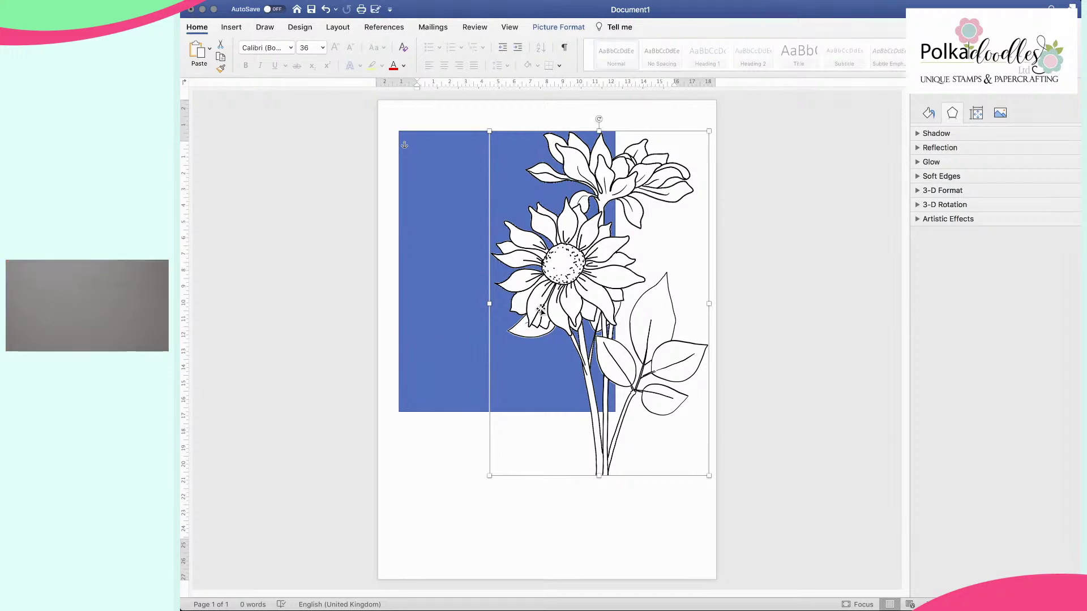
{"action": "left_click_drag", "start_coordinate": [488, 477], "coordinate": [553, 408]}
{"action": "left_click", "coordinate": [488, 478]}
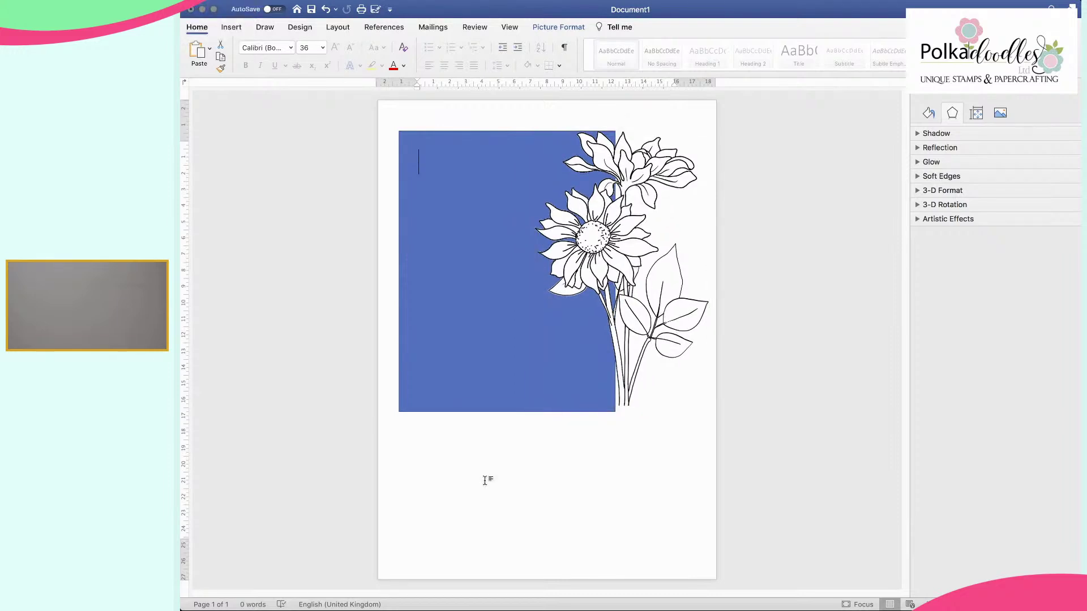
Step: Move the blue rectangle to the page's lower left corner and shrink it to about 11.5 by 15 cm
{"action": "left_click", "coordinate": [453, 344]}
{"action": "left_click_drag", "start_coordinate": [454, 344], "coordinate": [451, 502]}
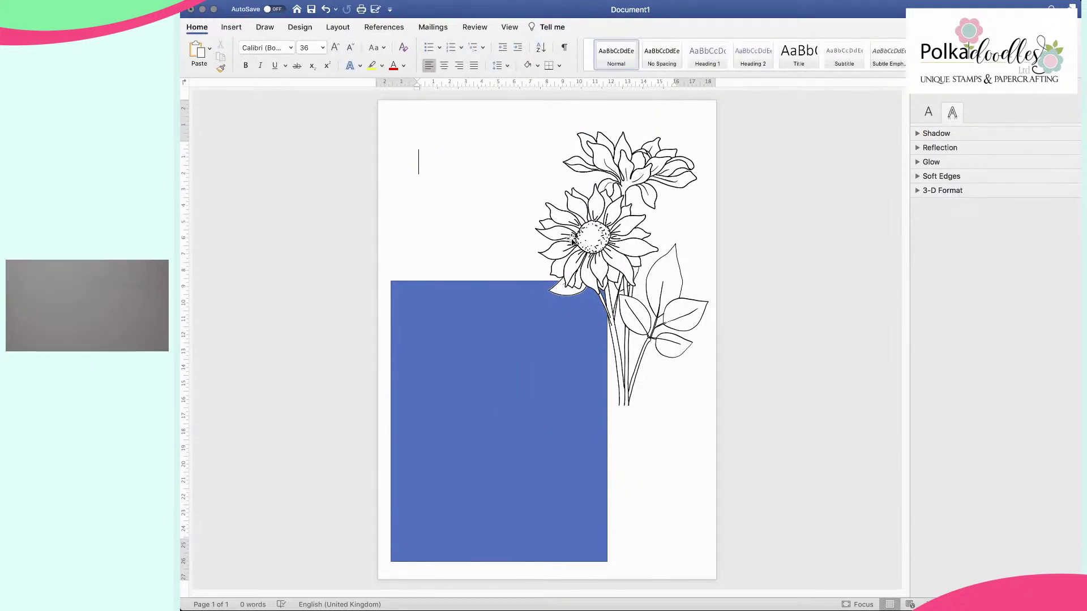
{"action": "left_click", "coordinate": [485, 366]}
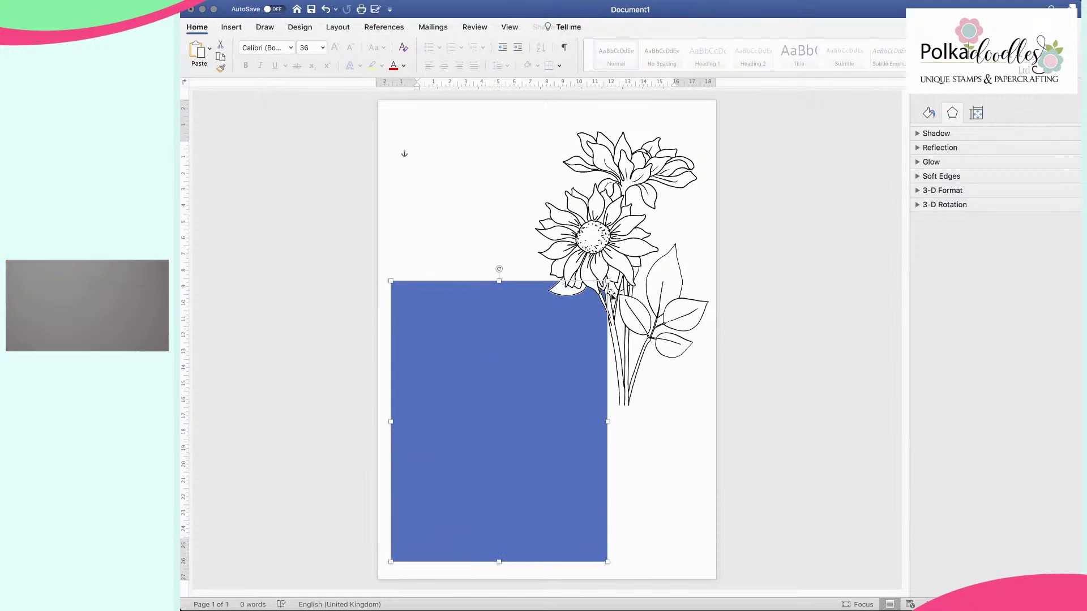
{"action": "left_click_drag", "start_coordinate": [606, 281], "coordinate": [576, 321]}
Step: Move the flower picture up into the page's upper right corner, clear of most of the blue rectangle
{"action": "left_click", "coordinate": [546, 357]}
{"action": "left_click_drag", "start_coordinate": [569, 325], "coordinate": [586, 262]}
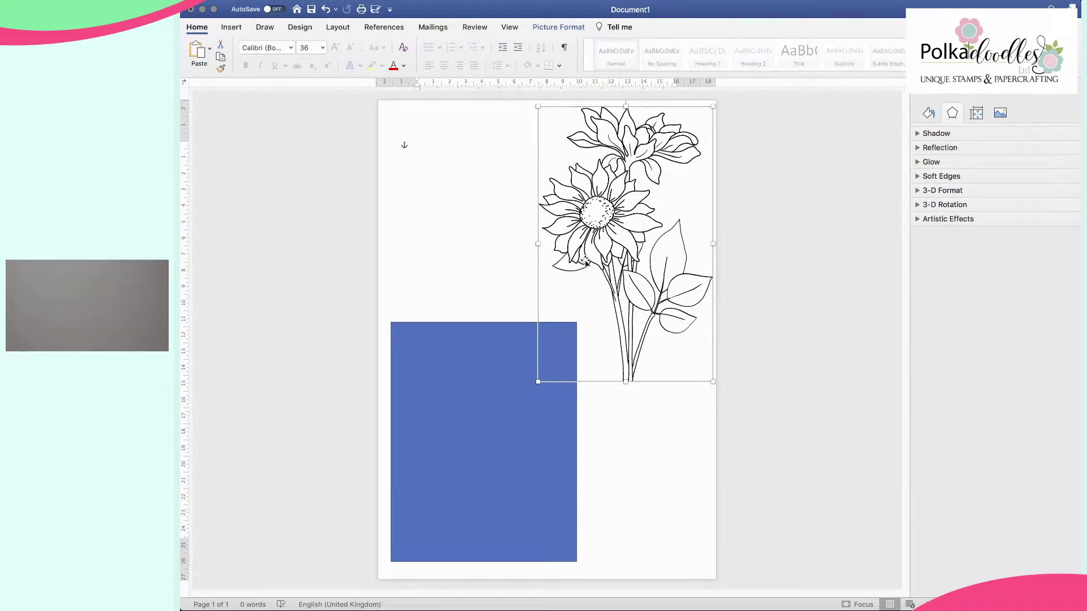
{"action": "left_click", "coordinate": [633, 493]}
Step: Move the blue rectangle into the page's upper left corner and fit it to that quarter at about 11 by 15 cm
{"action": "left_click", "coordinate": [519, 485]}
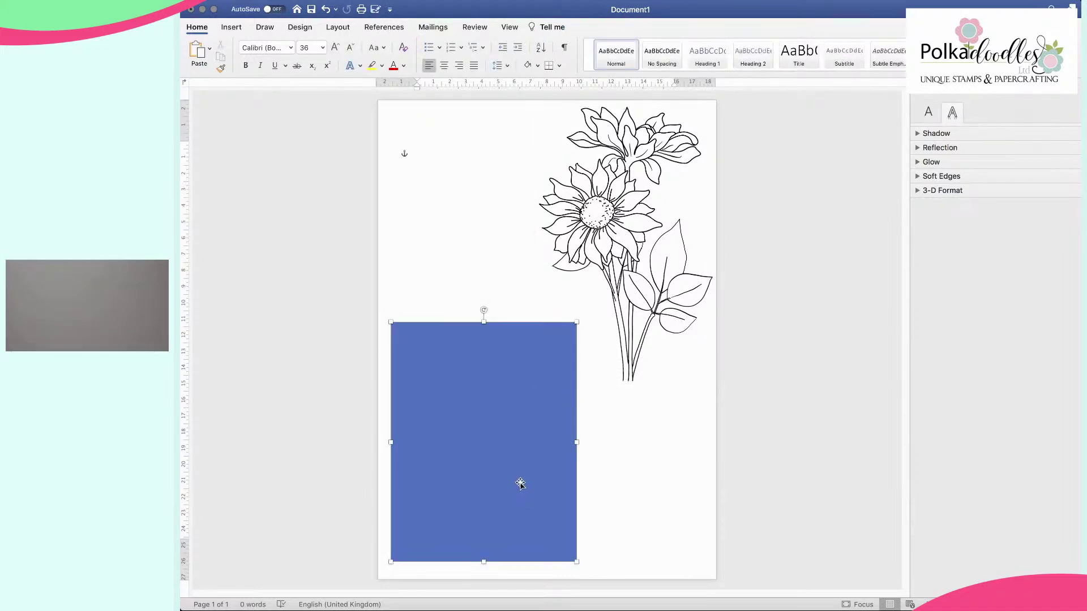
{"action": "left_click_drag", "start_coordinate": [511, 490], "coordinate": [527, 404]}
{"action": "left_click_drag", "start_coordinate": [528, 323], "coordinate": [508, 257]}
{"action": "left_click_drag", "start_coordinate": [563, 340], "coordinate": [550, 343]}
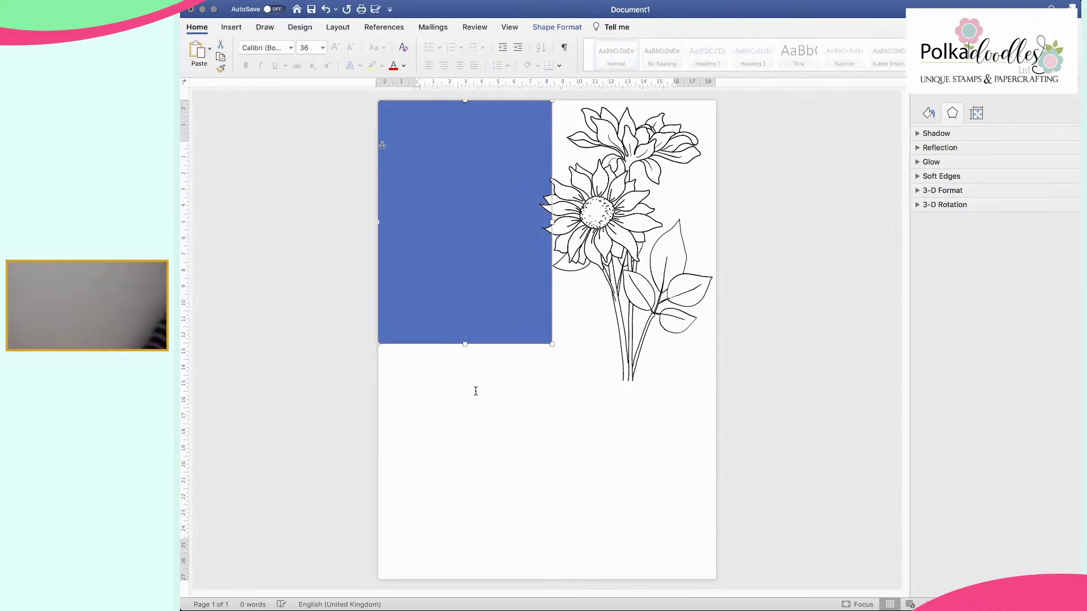
{"action": "mouse_move", "coordinate": [474, 298]}
{"action": "left_mouse_down"}
{"action": "mouse_move", "coordinate": [459, 300]}
{"action": "mouse_move", "coordinate": [475, 297]}
{"action": "left_mouse_up"}
Step: Paste a copy of the blue rectangle and fit it into the page's lower right quarter
{"action": "left_click", "coordinate": [546, 482]}
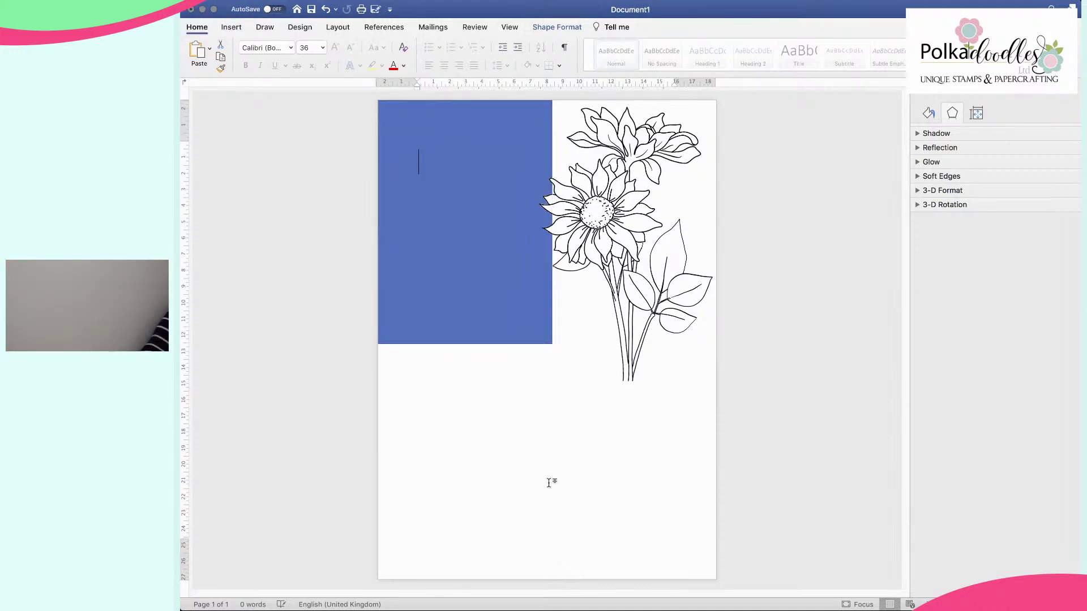
{"action": "key", "text": "super+v"}
{"action": "left_click", "coordinate": [495, 257]}
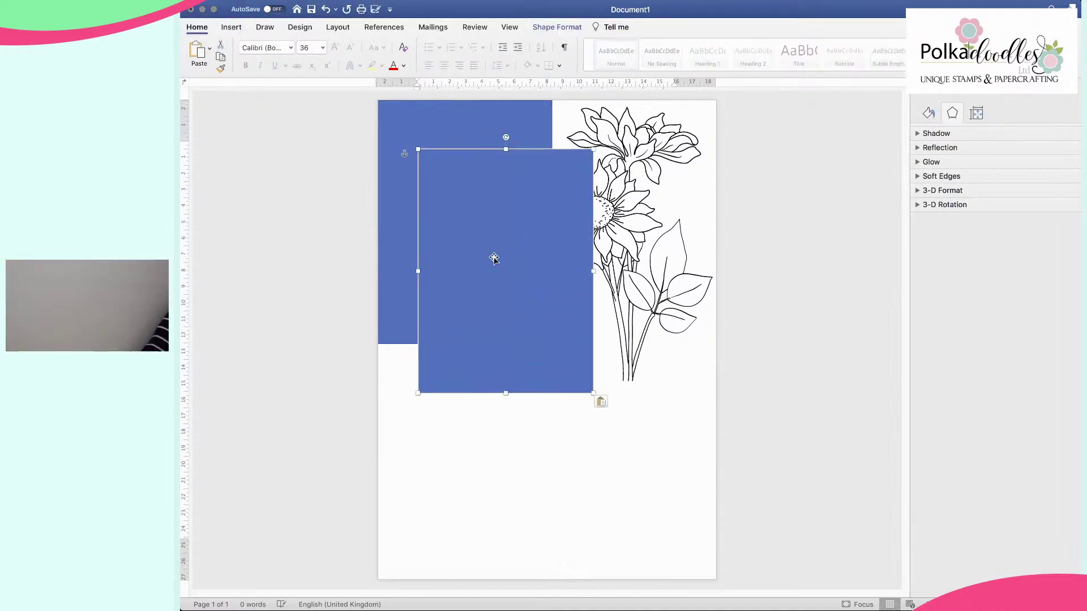
{"action": "left_click_drag", "start_coordinate": [494, 257], "coordinate": [620, 207]}
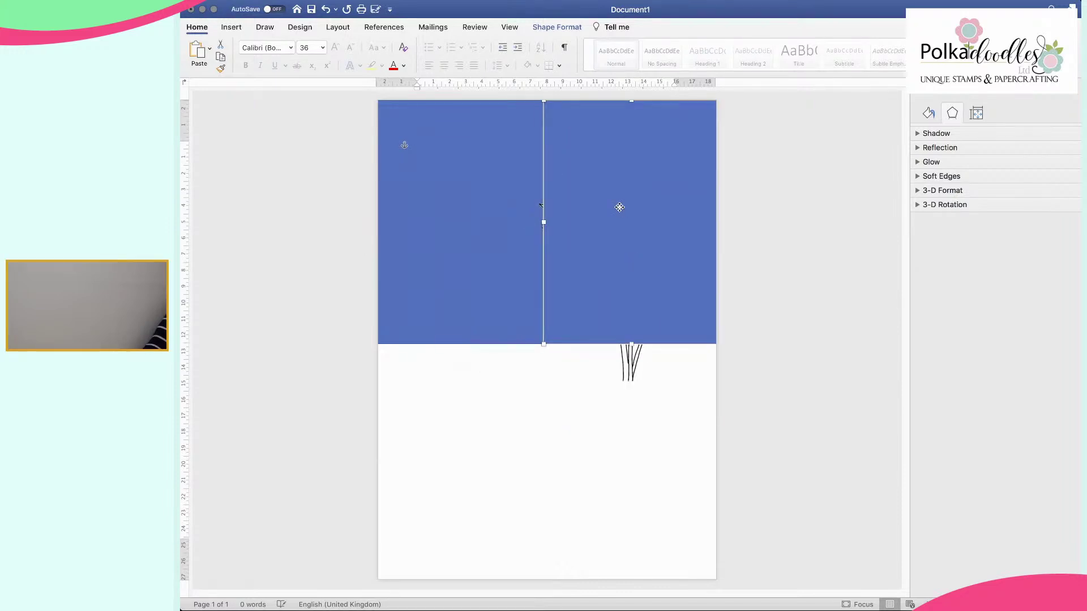
{"action": "left_click_drag", "start_coordinate": [546, 222], "coordinate": [627, 419]}
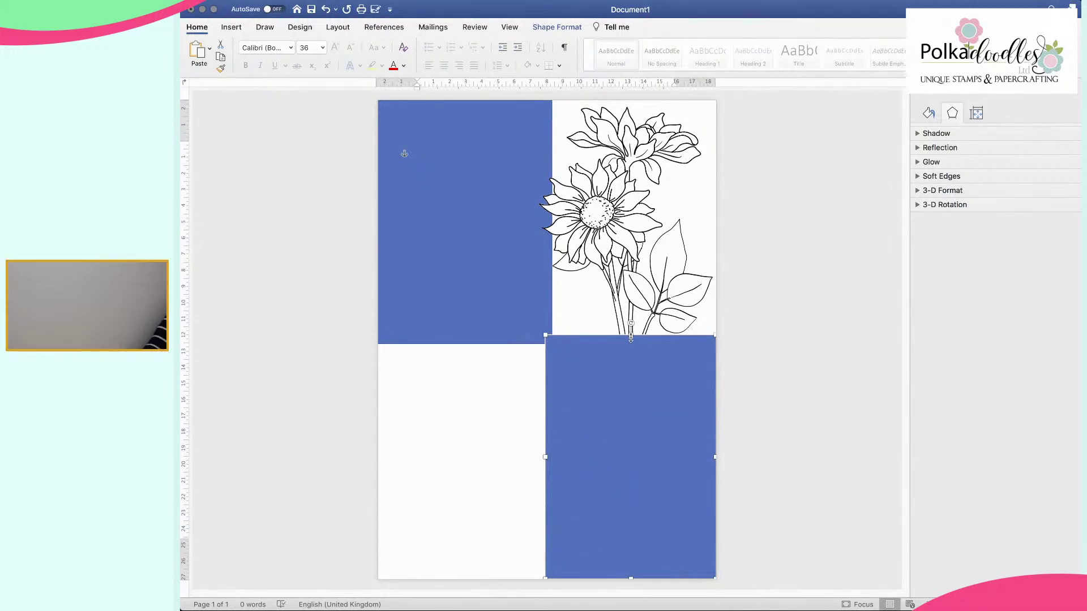
Step: Trim the lower rectangle's top and left edges and the upper rectangle's right edge so their corners meet at the page centre
{"action": "left_click_drag", "start_coordinate": [630, 335], "coordinate": [630, 346]}
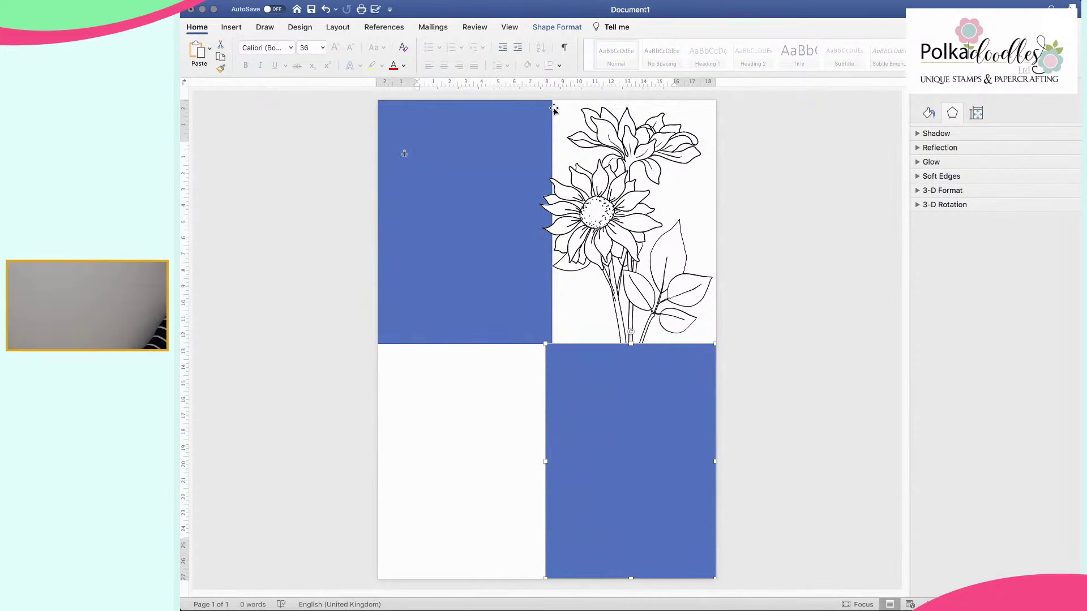
{"action": "left_click_drag", "start_coordinate": [548, 460], "coordinate": [549, 461]}
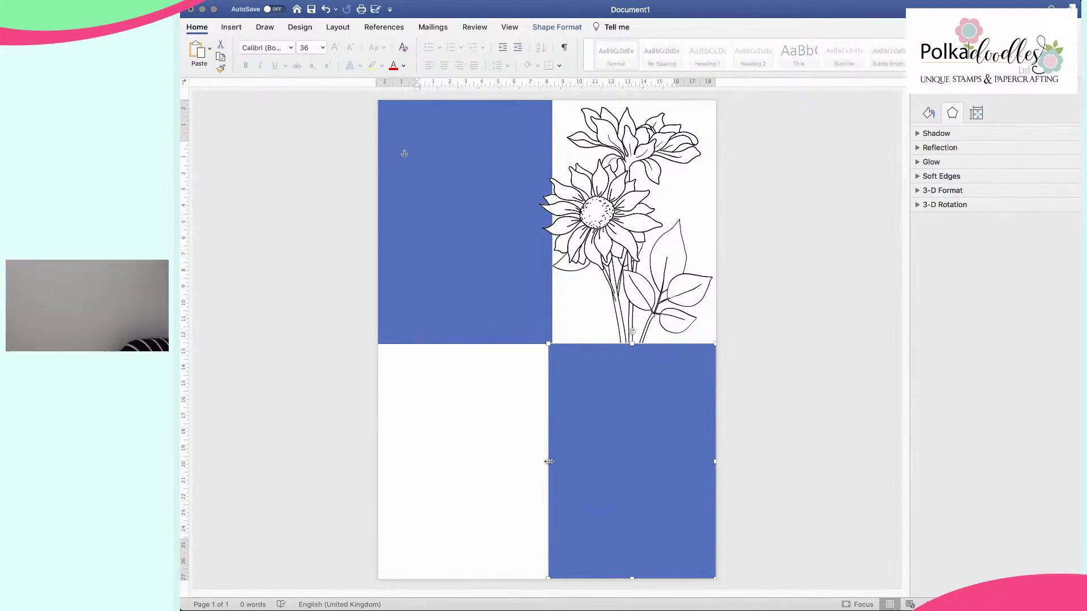
{"action": "left_click", "coordinate": [539, 321]}
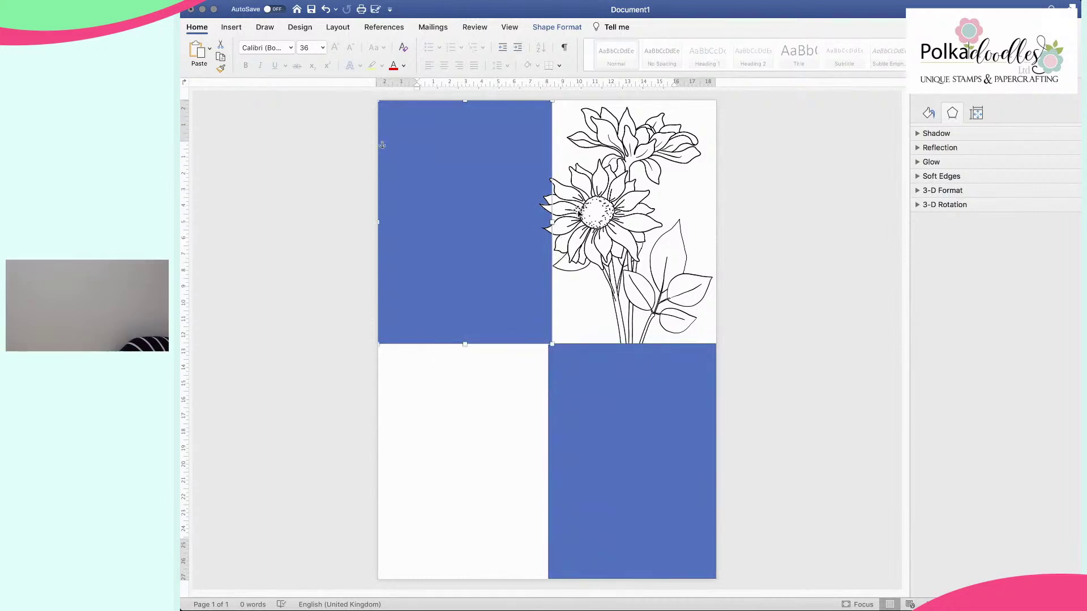
{"action": "left_click_drag", "start_coordinate": [552, 222], "coordinate": [547, 223]}
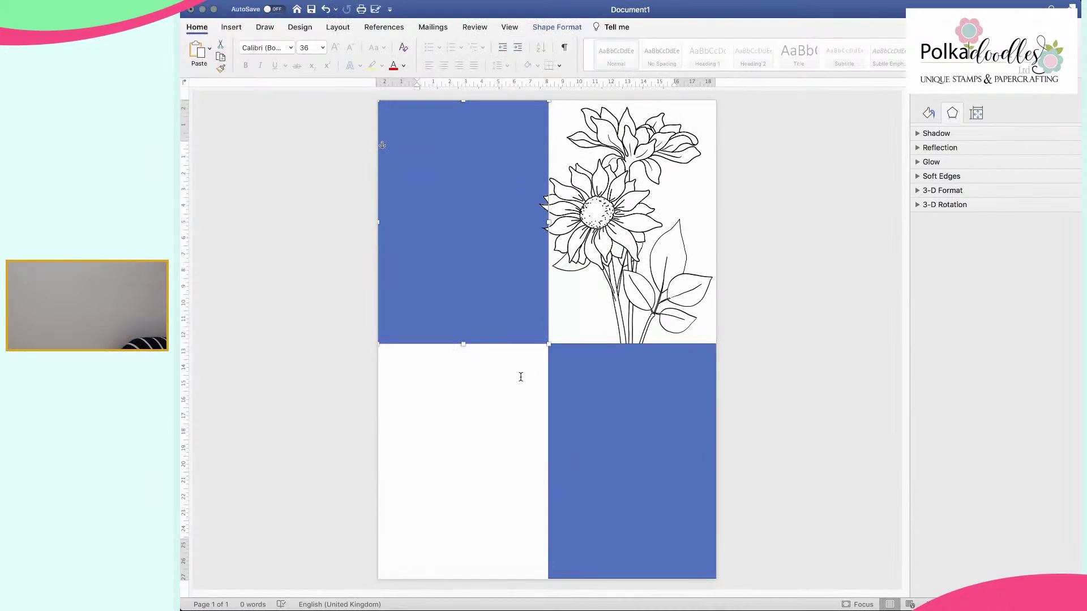
{"action": "left_click", "coordinate": [516, 378]}
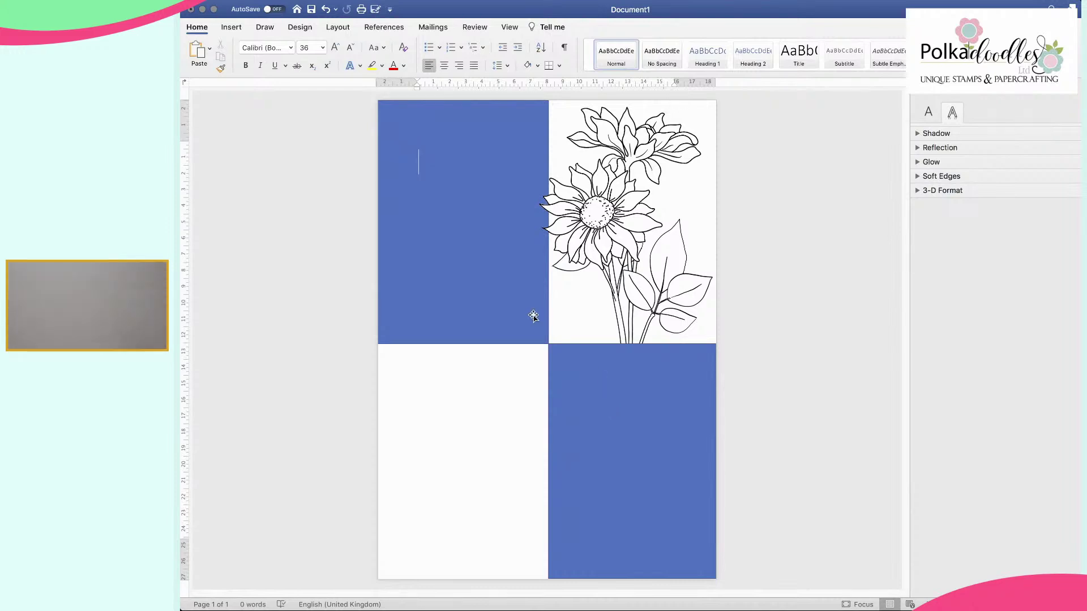
Step: Move the flower picture to the middle of the page's upper half and enlarge it to about 14 by 22 cm
{"action": "left_click", "coordinate": [622, 249]}
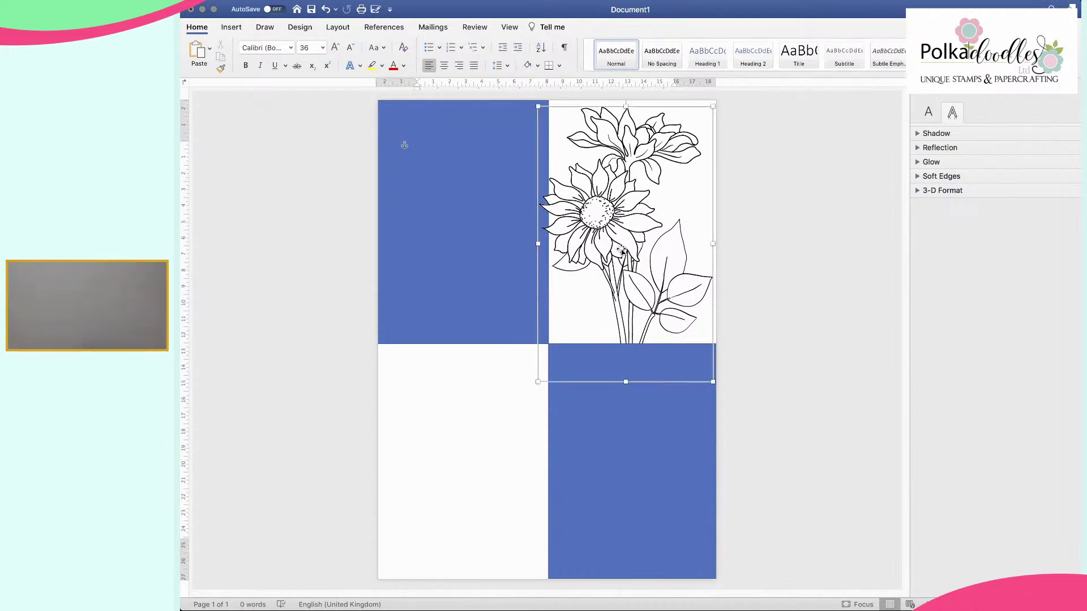
{"action": "left_click_drag", "start_coordinate": [622, 252], "coordinate": [562, 249]}
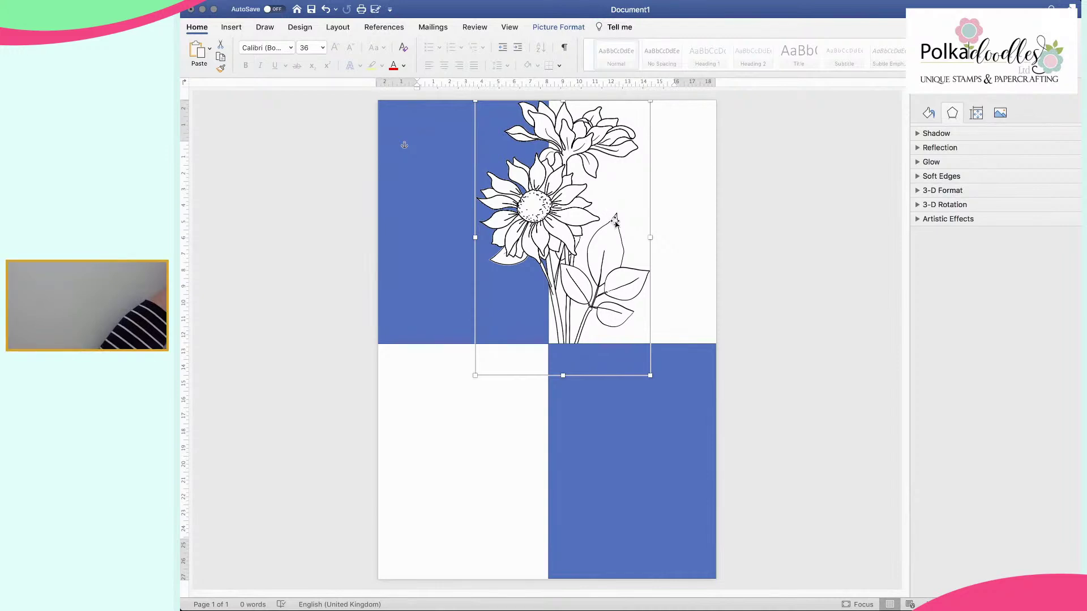
{"action": "left_click_drag", "start_coordinate": [567, 219], "coordinate": [567, 226]}
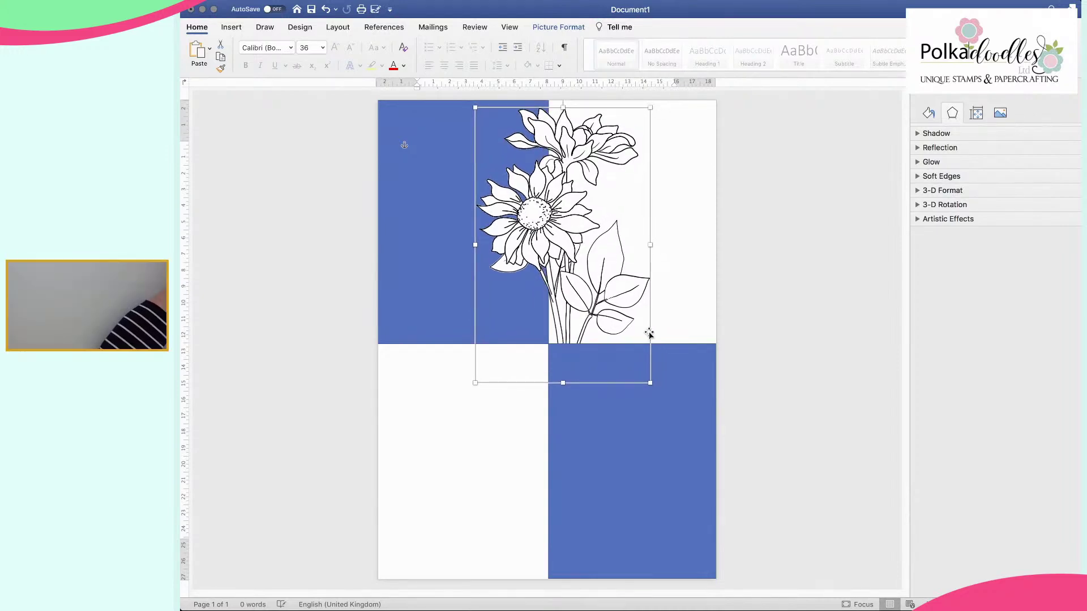
{"action": "left_click_drag", "start_coordinate": [652, 383], "coordinate": [703, 465]}
{"action": "left_click_drag", "start_coordinate": [644, 328], "coordinate": [614, 308]}
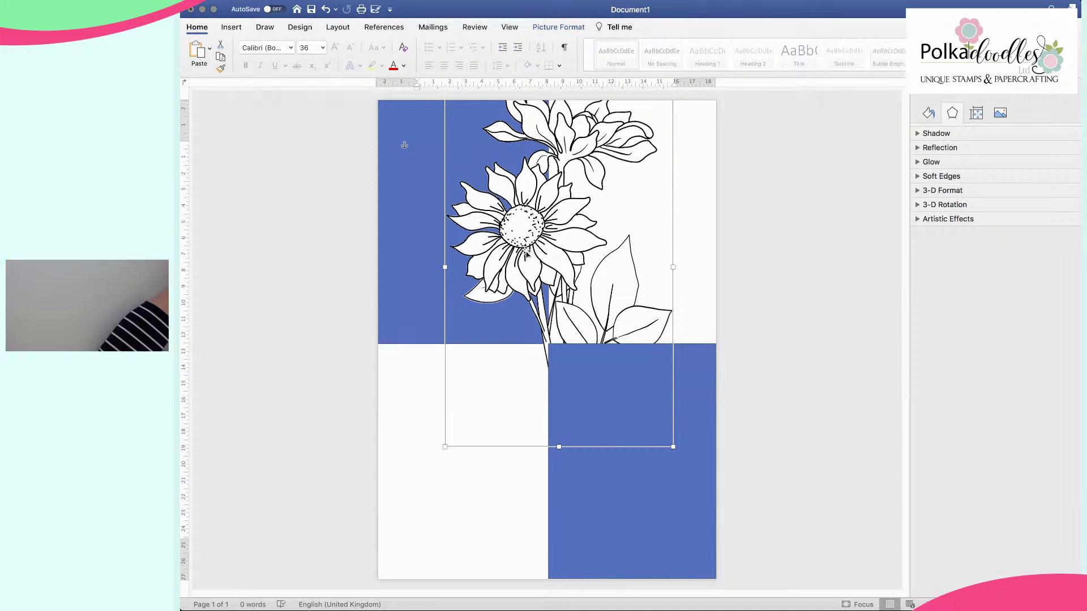
{"action": "left_click", "coordinate": [497, 474]}
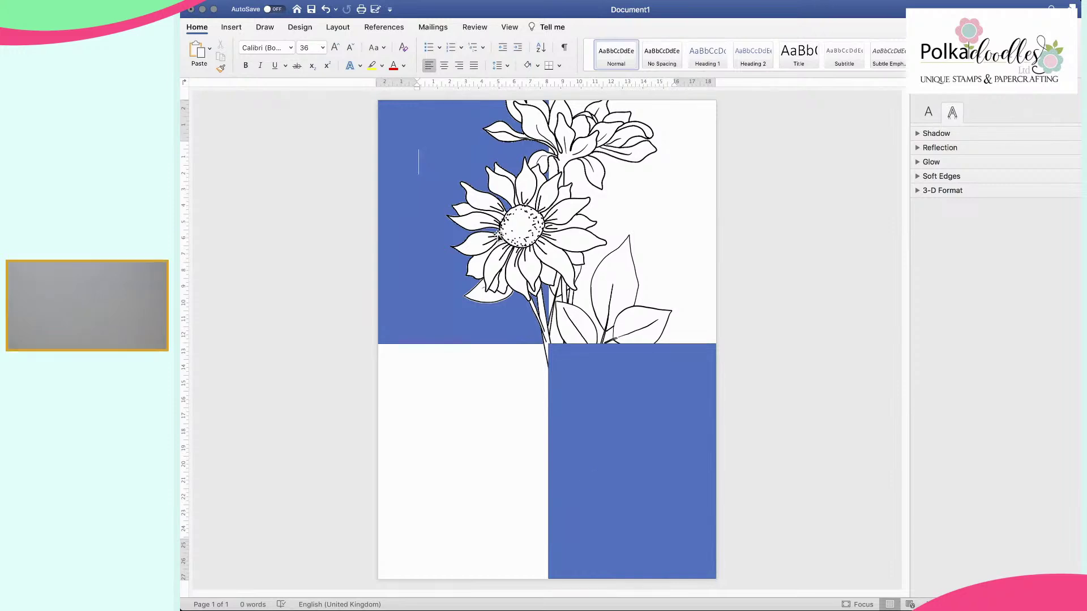
Step: Add the text "Happy Birthday" near the top of the page and select it
{"action": "left_click", "coordinate": [511, 256]}
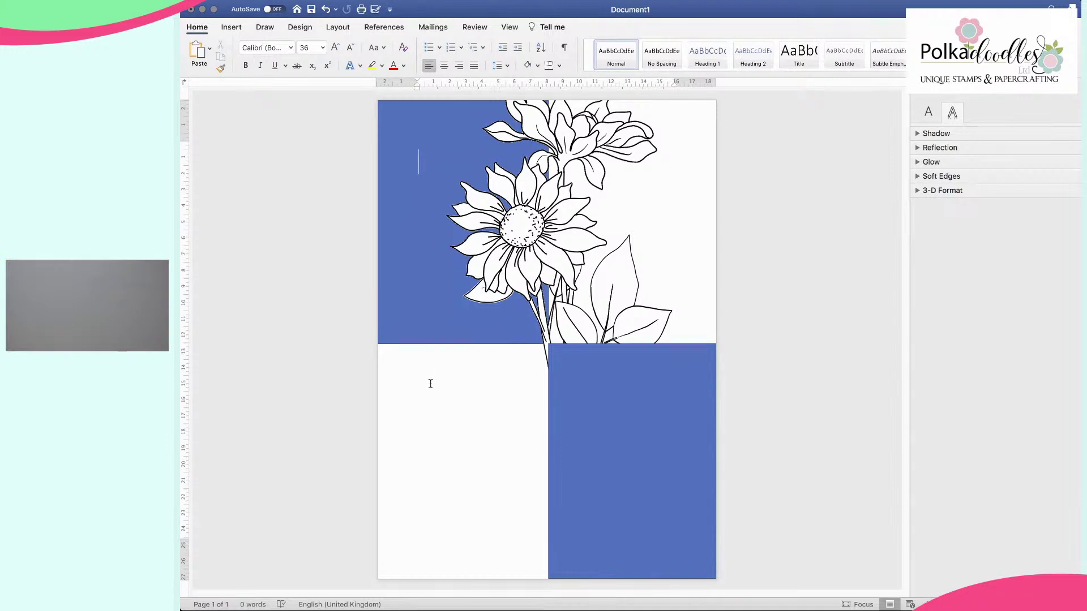
{"action": "type", "text": "Happy Birthday"}
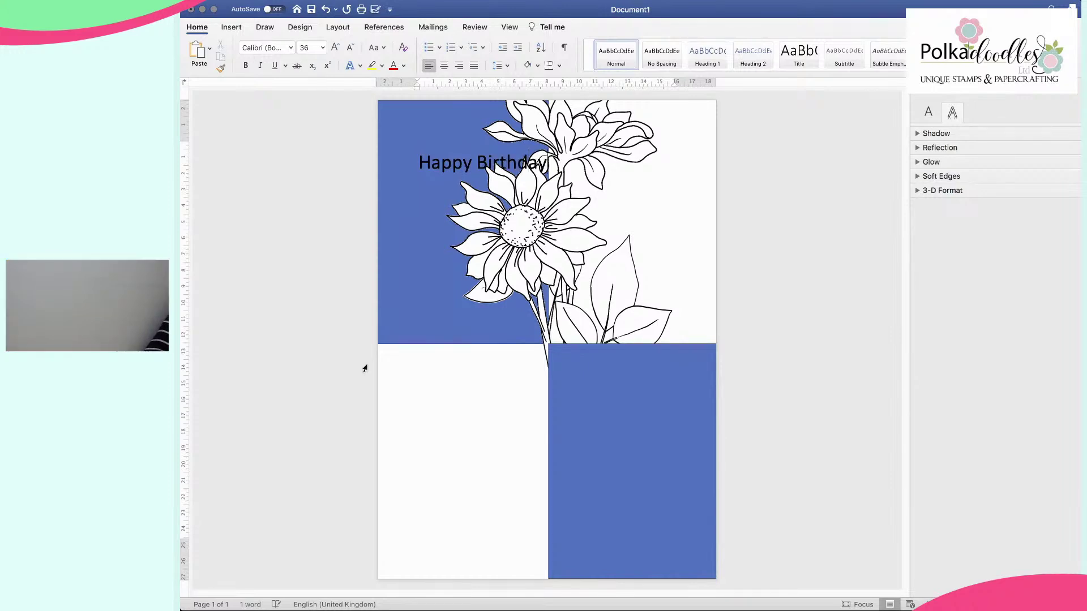
{"action": "left_click", "coordinate": [483, 413]}
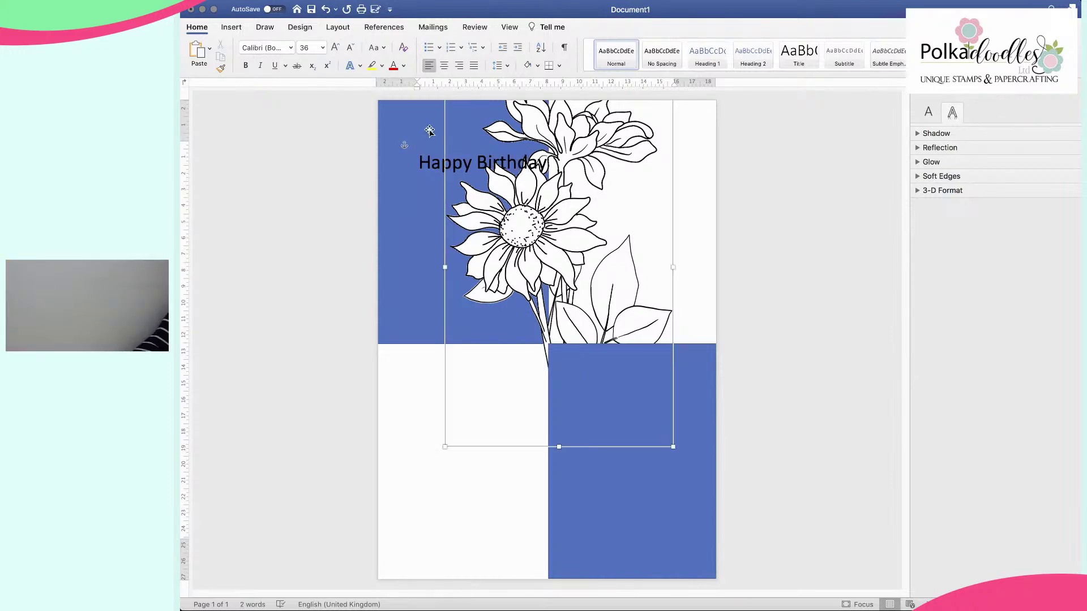
{"action": "left_click", "coordinate": [422, 164]}
{"action": "left_click_drag", "start_coordinate": [420, 163], "coordinate": [532, 182]}
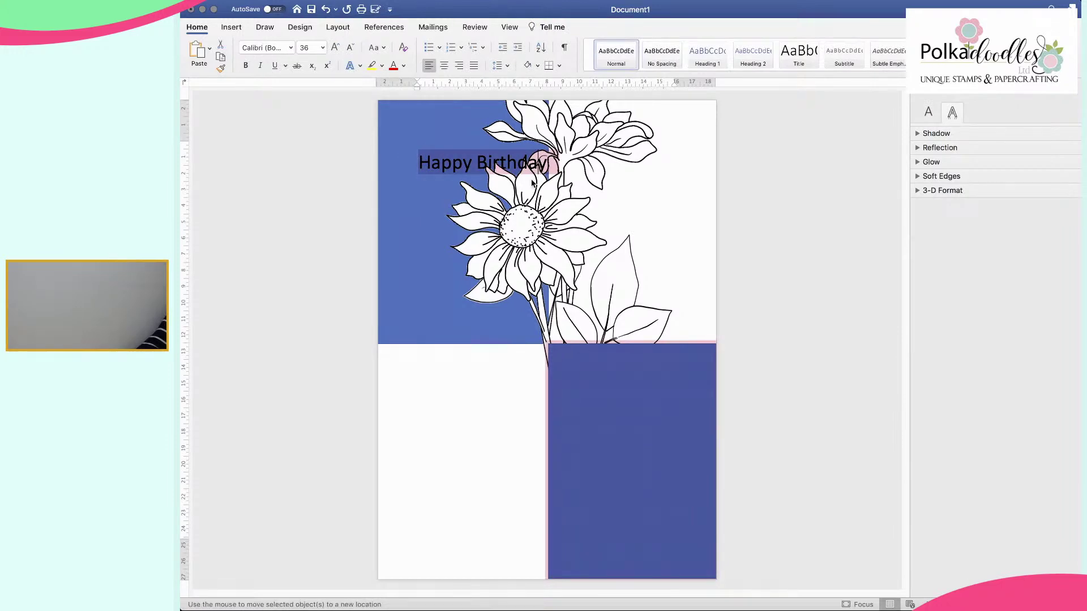
Step: Try to move the "Happy Birthday" text down the page with blank lines above it, and remove those lines again
{"action": "left_click", "coordinate": [475, 366]}
{"action": "left_click", "coordinate": [421, 164]}
{"action": "key", "text": "Return"}
{"action": "key", "text": "Return"}
{"action": "key", "text": "Return"}
{"action": "key", "text": "Return"}
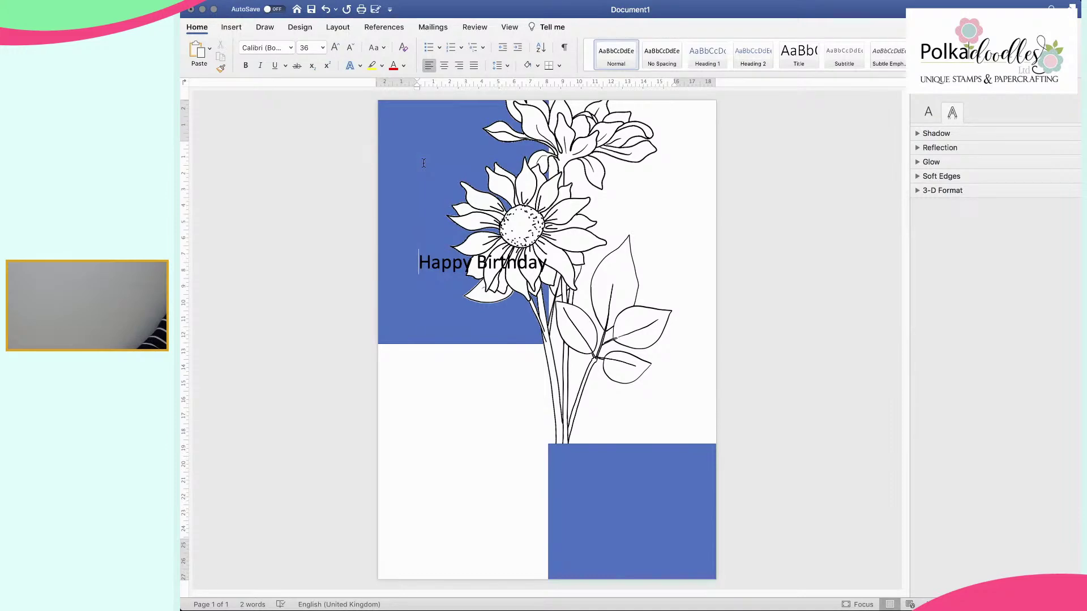
{"action": "key", "text": "BackSpace"}
{"action": "key", "text": "BackSpace"}
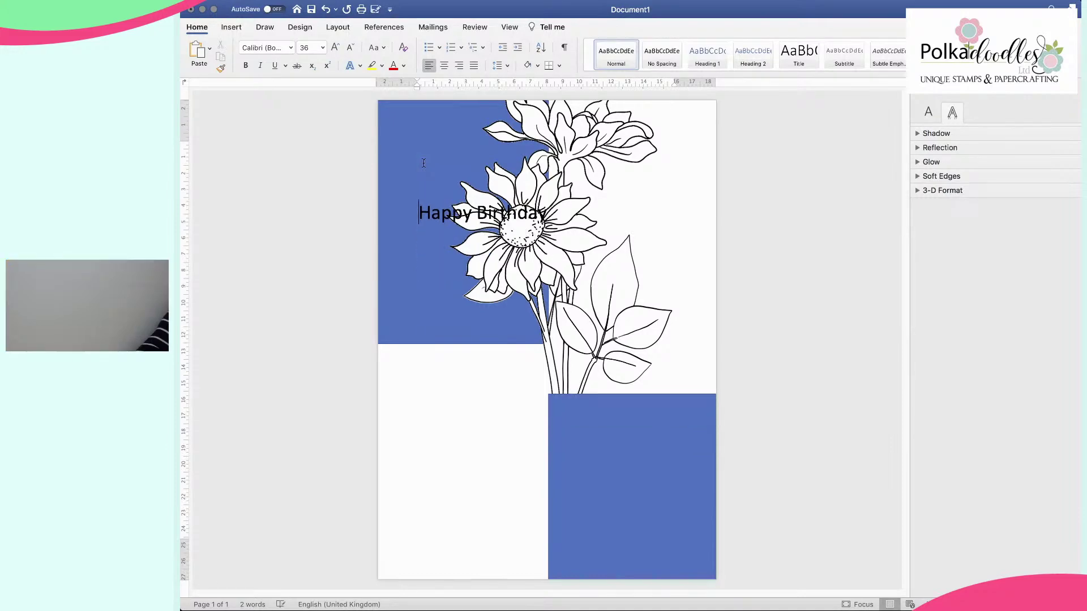
{"action": "key", "text": "ctrl+super+f"}
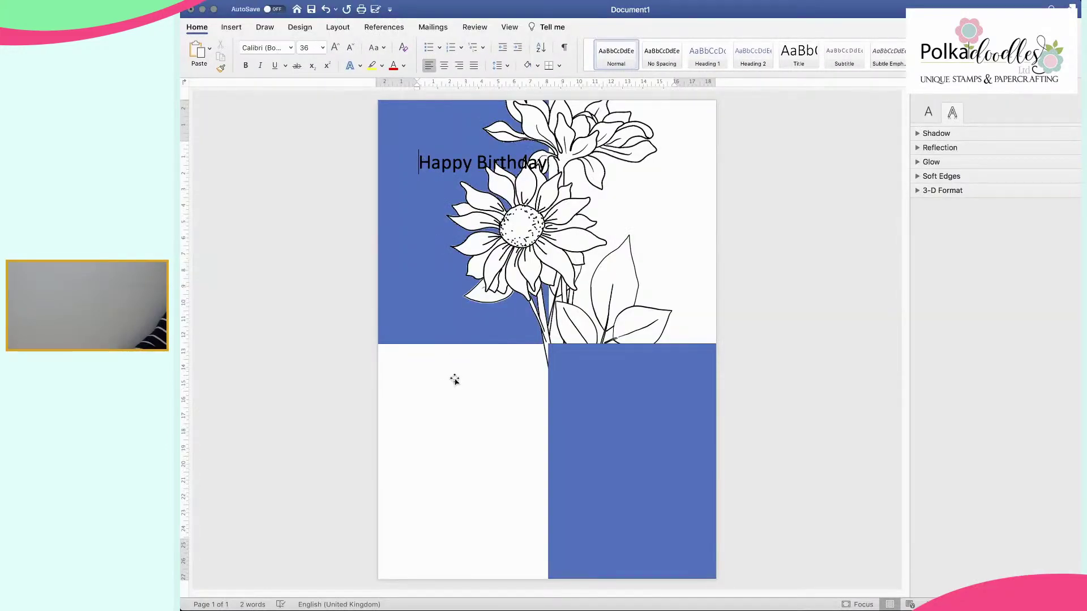
Step: Delete the "Happy Birthday" text that was entered directly on the page
{"action": "left_click", "coordinate": [451, 393]}
{"action": "left_click_drag", "start_coordinate": [420, 162], "coordinate": [570, 173]}
{"action": "key", "text": "BackSpace"}
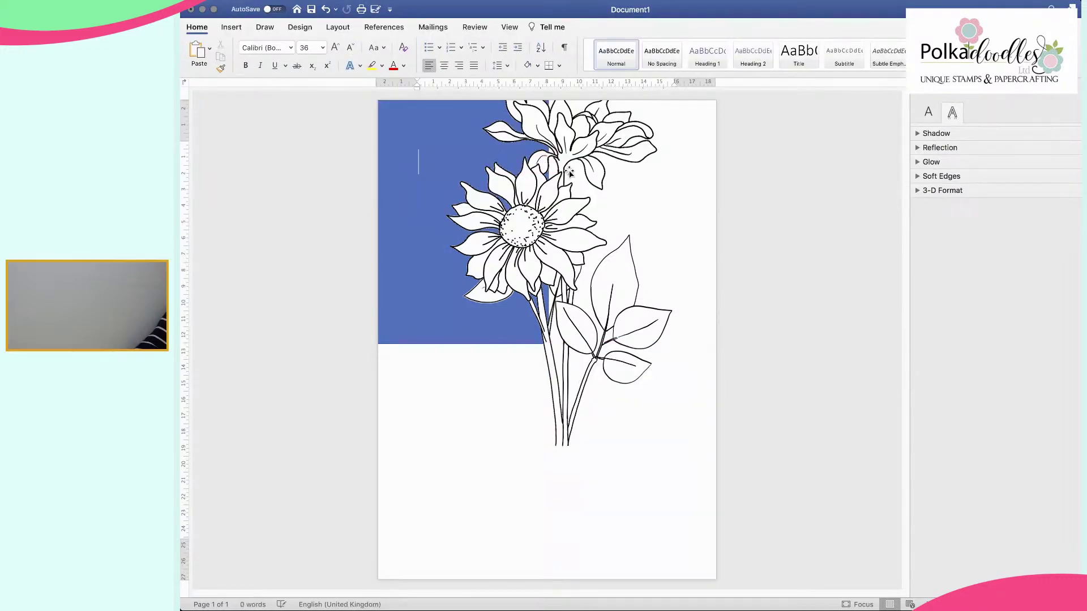
{"action": "left_click", "coordinate": [462, 398]}
{"action": "left_click", "coordinate": [422, 298]}
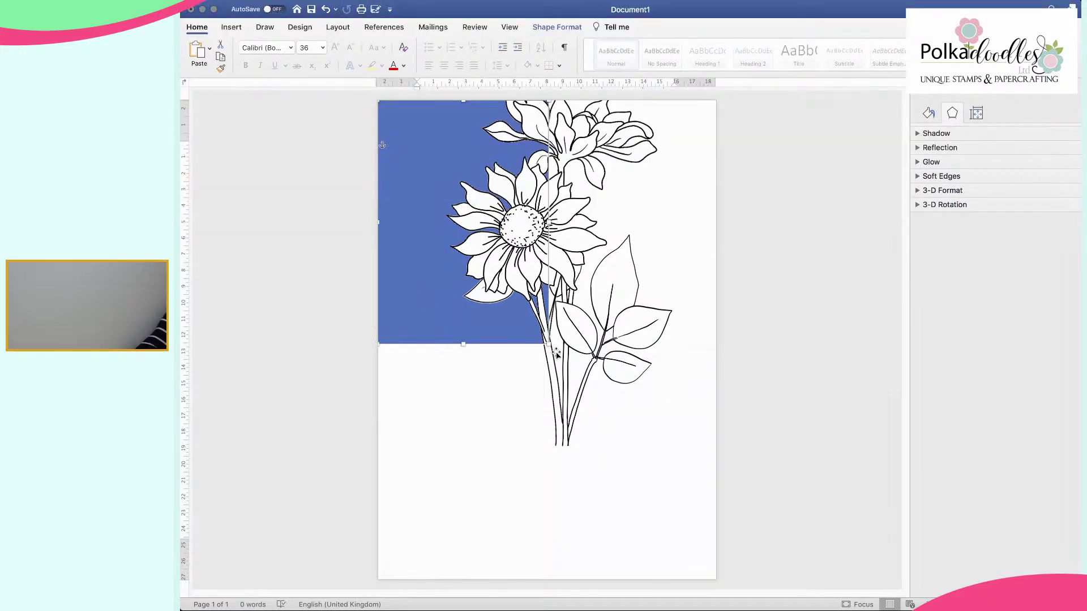
Step: Draw a text box in the white area beside the flowers and enter "Happy Birthday!" in it
{"action": "left_click", "coordinate": [507, 447]}
{"action": "left_click", "coordinate": [419, 162]}
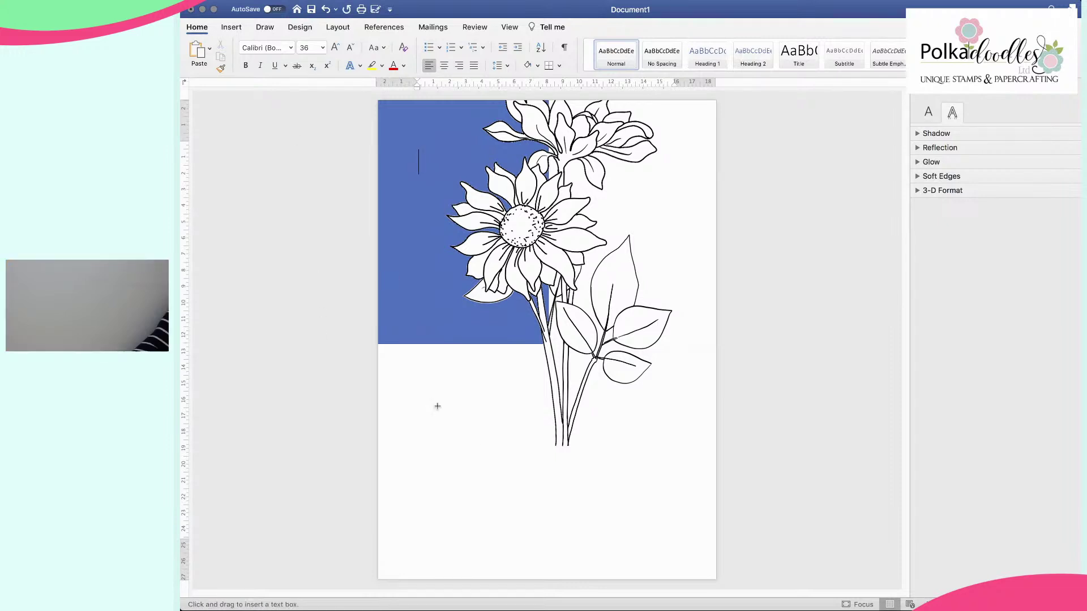
{"action": "left_click_drag", "start_coordinate": [629, 187], "coordinate": [704, 230]}
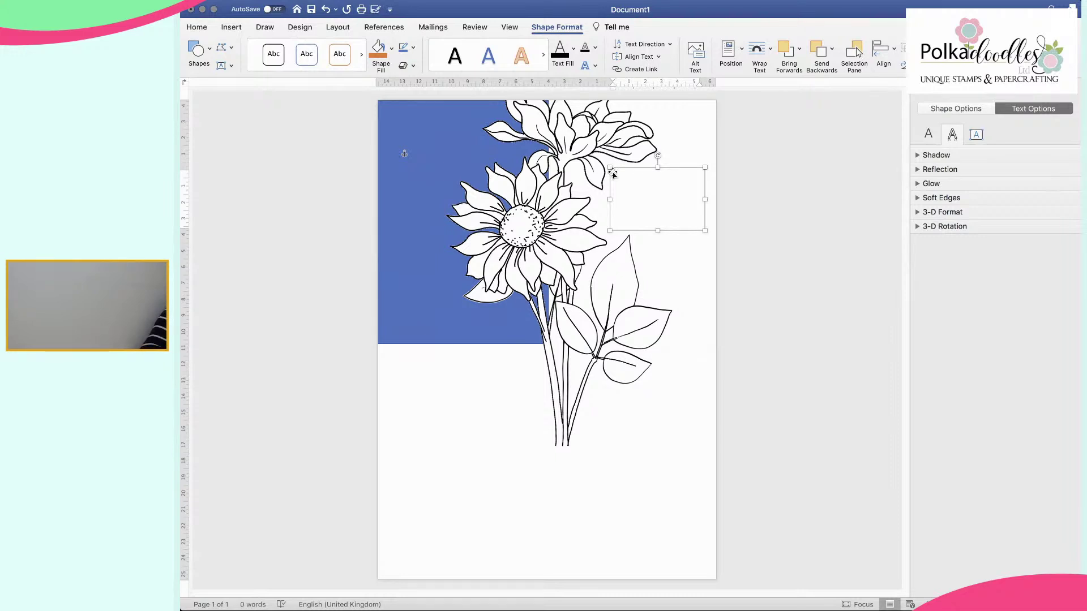
{"action": "type", "text": "Happy"}
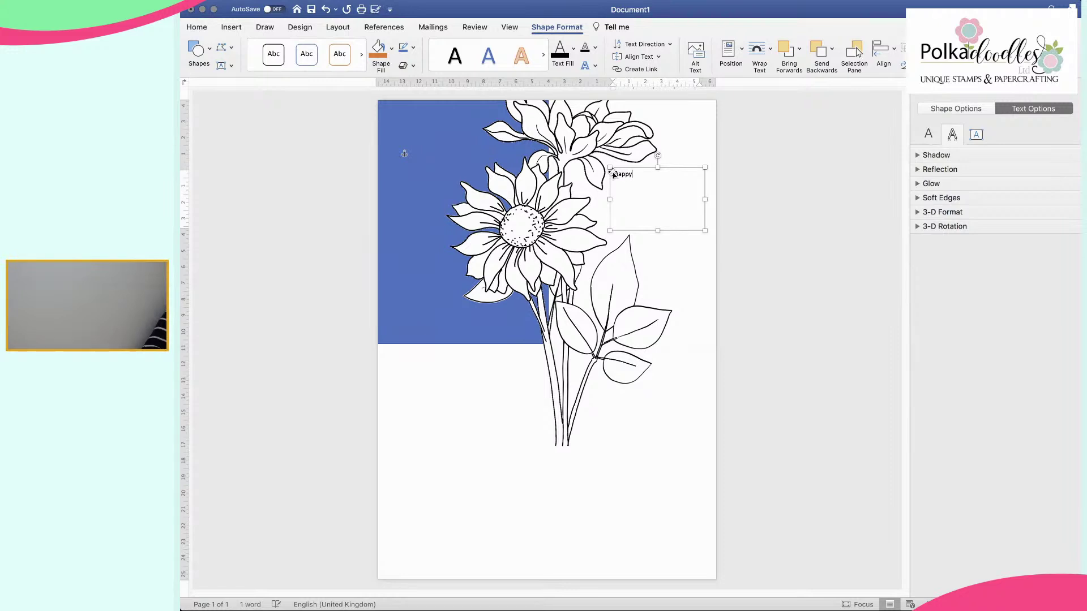
{"action": "type", "text": " Birthday!"}
Step: Enlarge all of the text box's greeting to 36 pt
{"action": "key", "text": "super+a"}
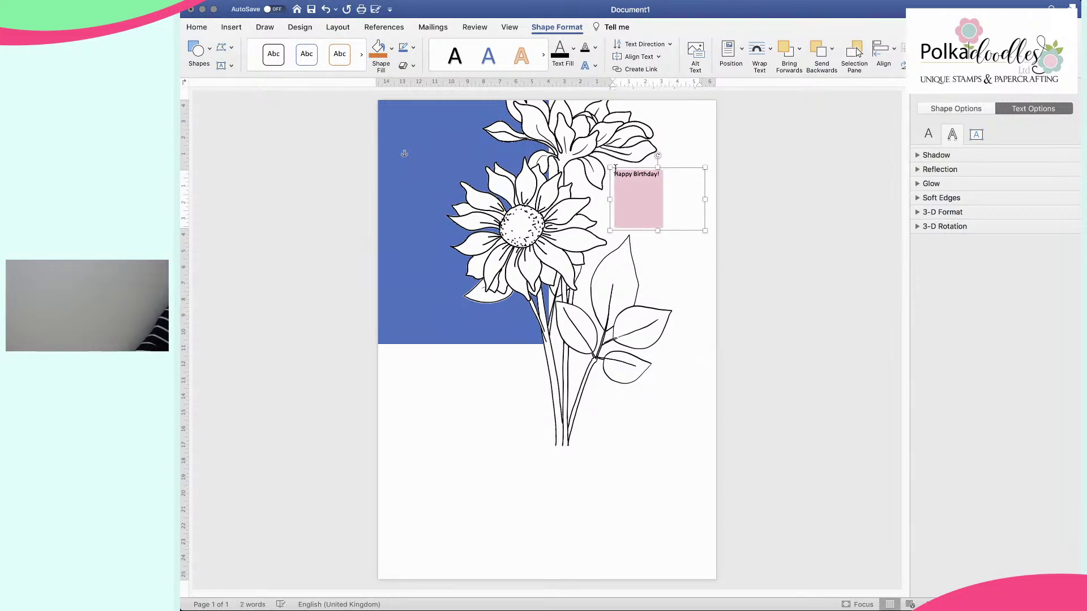
{"action": "left_click", "coordinate": [197, 26]}
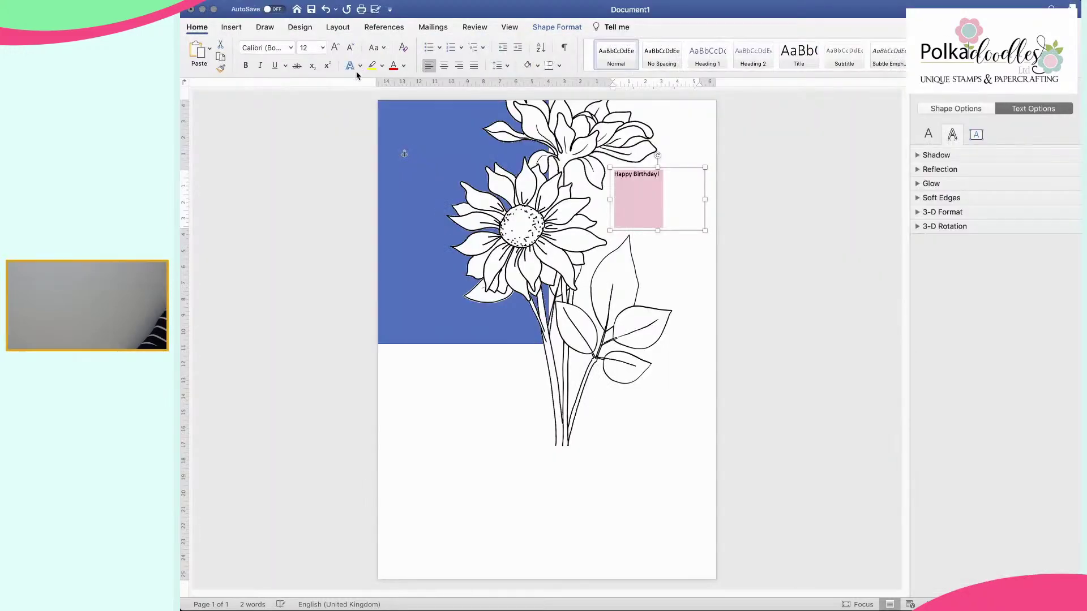
{"action": "left_click", "coordinate": [335, 48]}
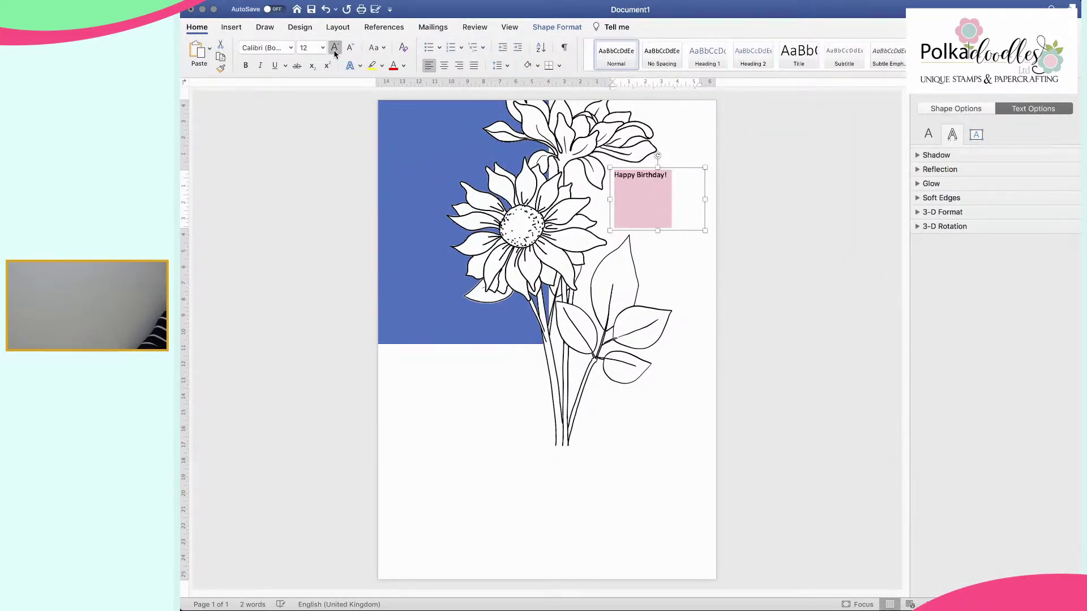
{"action": "left_click", "coordinate": [335, 48]}
{"action": "left_click", "coordinate": [335, 47]}
{"action": "left_click", "coordinate": [335, 47]}
{"action": "left_click", "coordinate": [335, 48]}
{"action": "left_click", "coordinate": [335, 48]}
{"action": "left_click", "coordinate": [335, 48]}
{"action": "left_click", "coordinate": [335, 52]}
{"action": "left_click", "coordinate": [335, 52]}
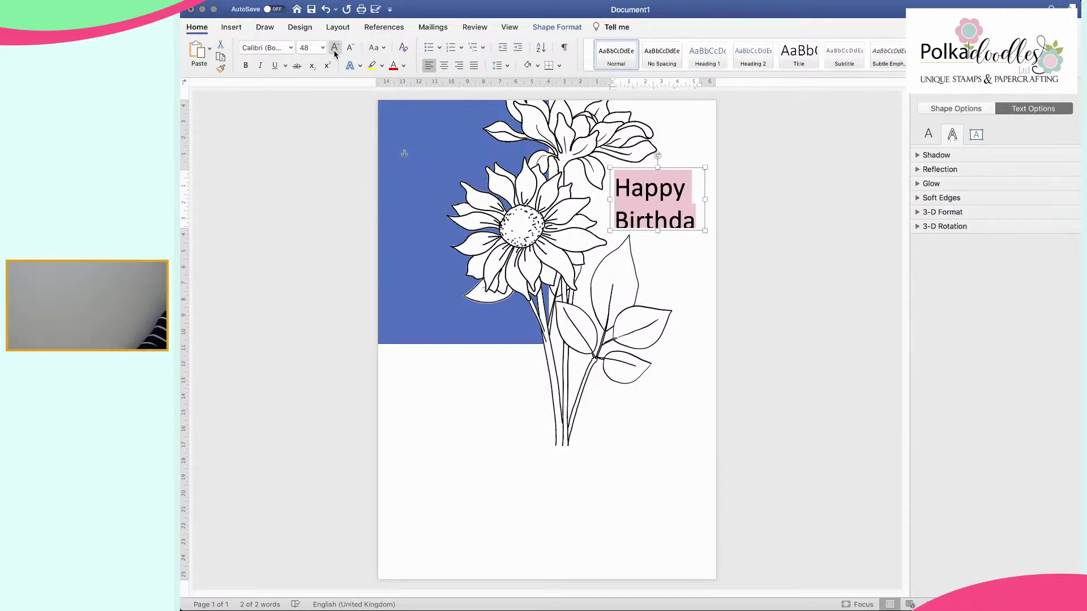
{"action": "left_click", "coordinate": [349, 51]}
Step: Move the greeting text box down over the leaves, and move it back up to the white area beside the sunflower
{"action": "left_click", "coordinate": [635, 439]}
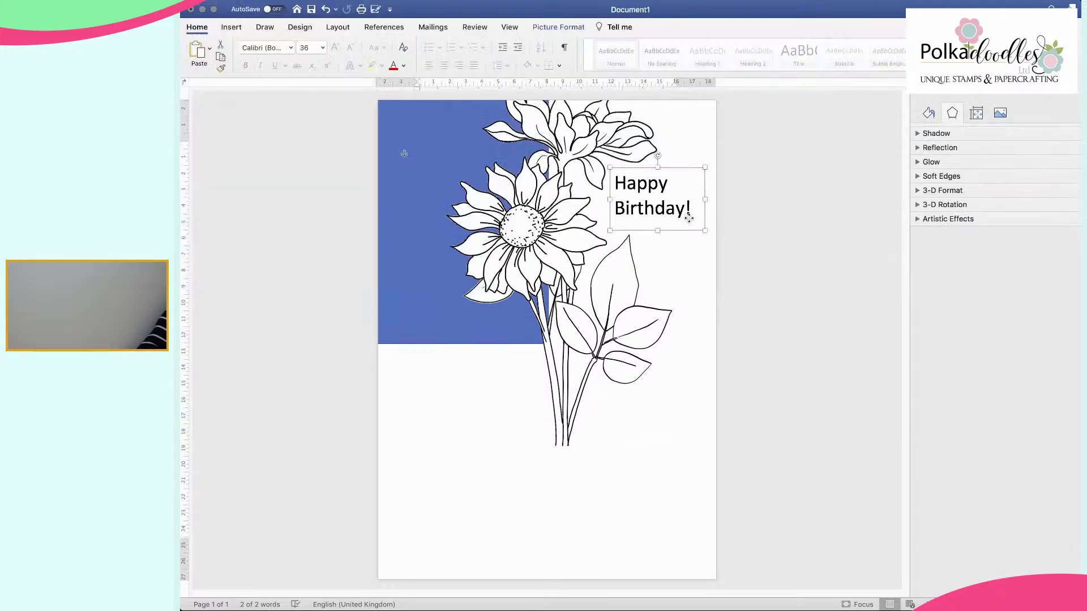
{"action": "left_click", "coordinate": [688, 219]}
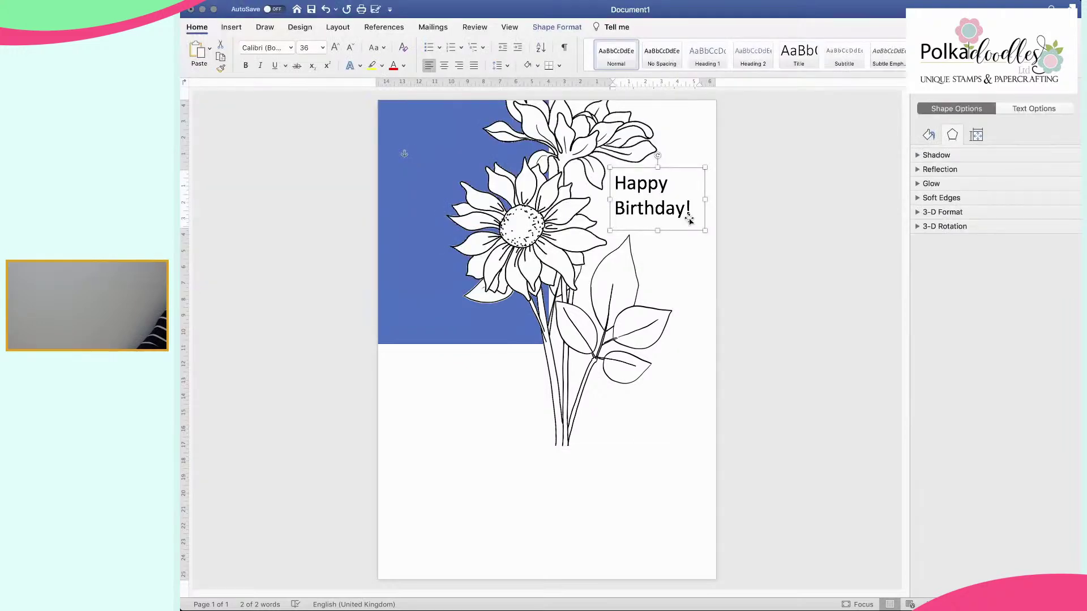
{"action": "left_click_drag", "start_coordinate": [689, 219], "coordinate": [637, 327]}
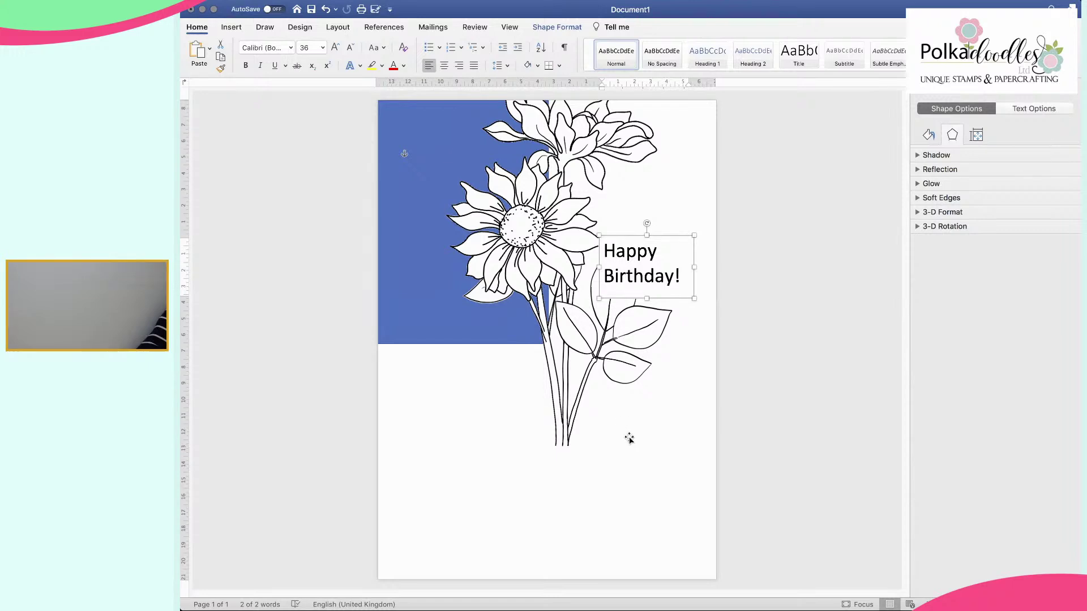
{"action": "left_click", "coordinate": [424, 413]}
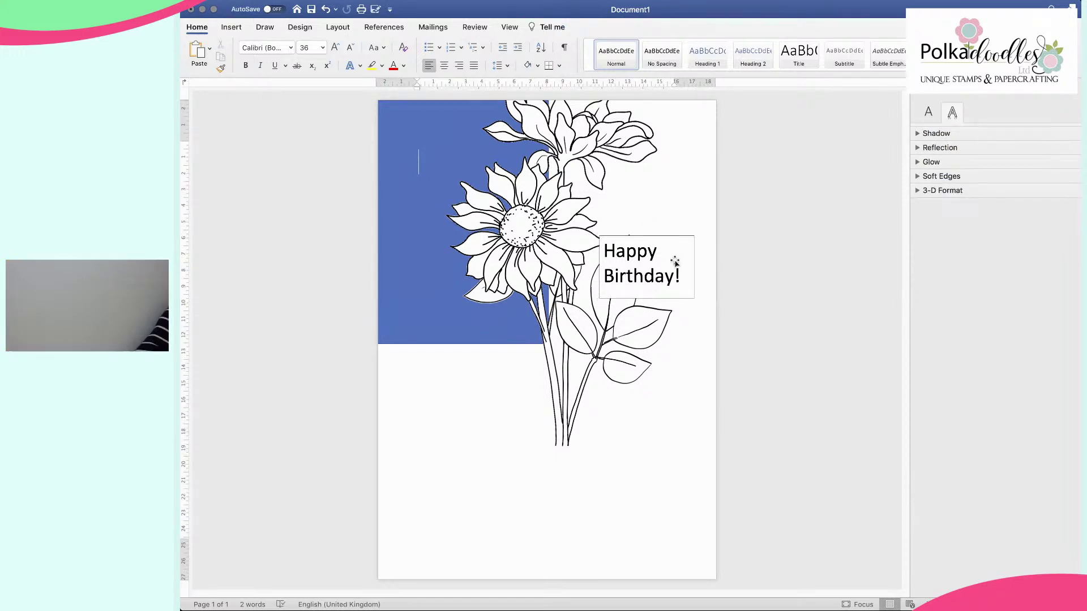
{"action": "left_click", "coordinate": [683, 242]}
{"action": "left_click_drag", "start_coordinate": [683, 242], "coordinate": [680, 209]}
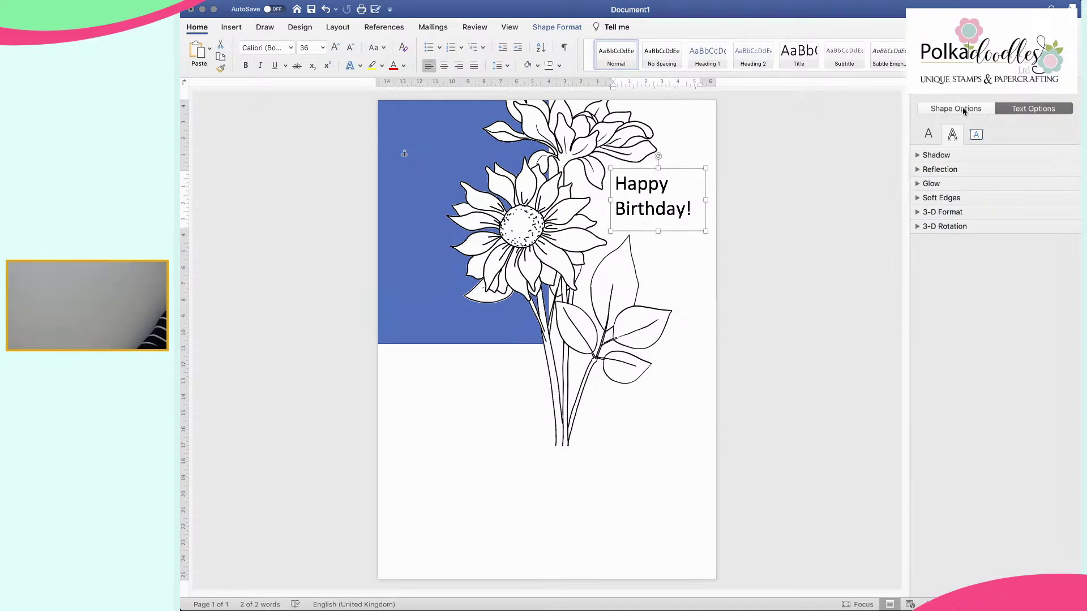
Step: Remove the greeting text box's fill and outline, and shift the box slightly within the white area
{"action": "left_click", "coordinate": [964, 111]}
{"action": "left_click", "coordinate": [1022, 108]}
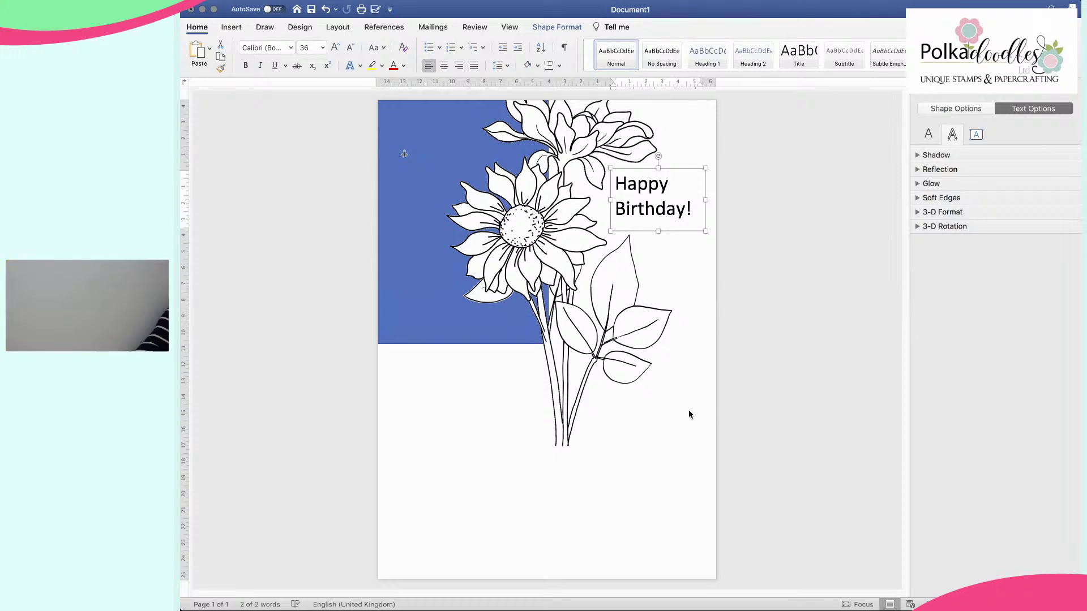
{"action": "left_click", "coordinate": [955, 109]}
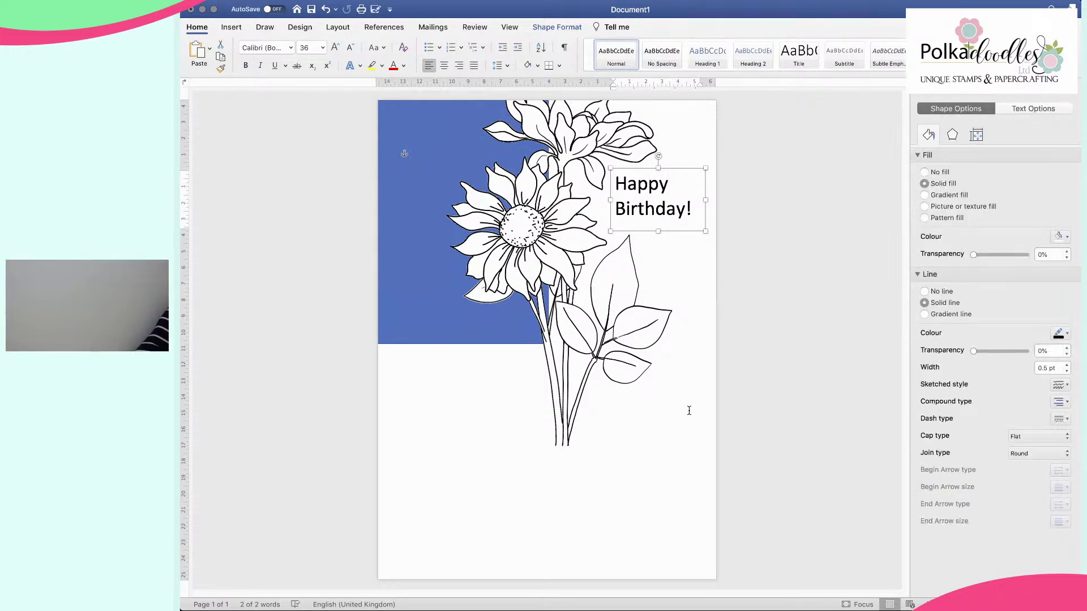
{"action": "left_click", "coordinate": [924, 173]}
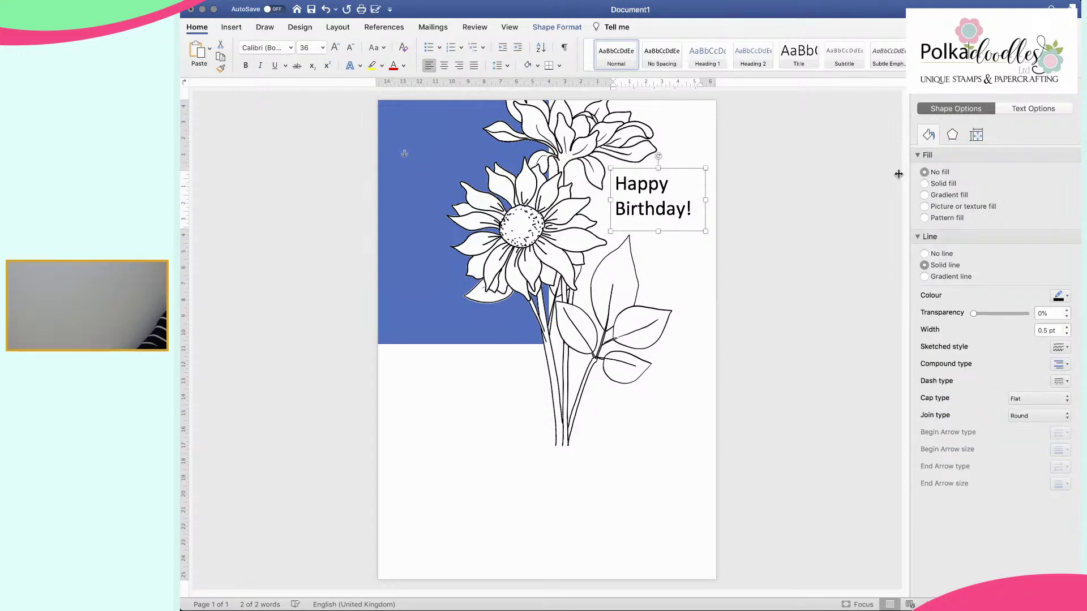
{"action": "mouse_move", "coordinate": [656, 200]}
{"action": "left_mouse_down"}
{"action": "mouse_move", "coordinate": [525, 175]}
{"action": "mouse_move", "coordinate": [656, 218]}
{"action": "mouse_move", "coordinate": [660, 203]}
{"action": "left_mouse_up"}
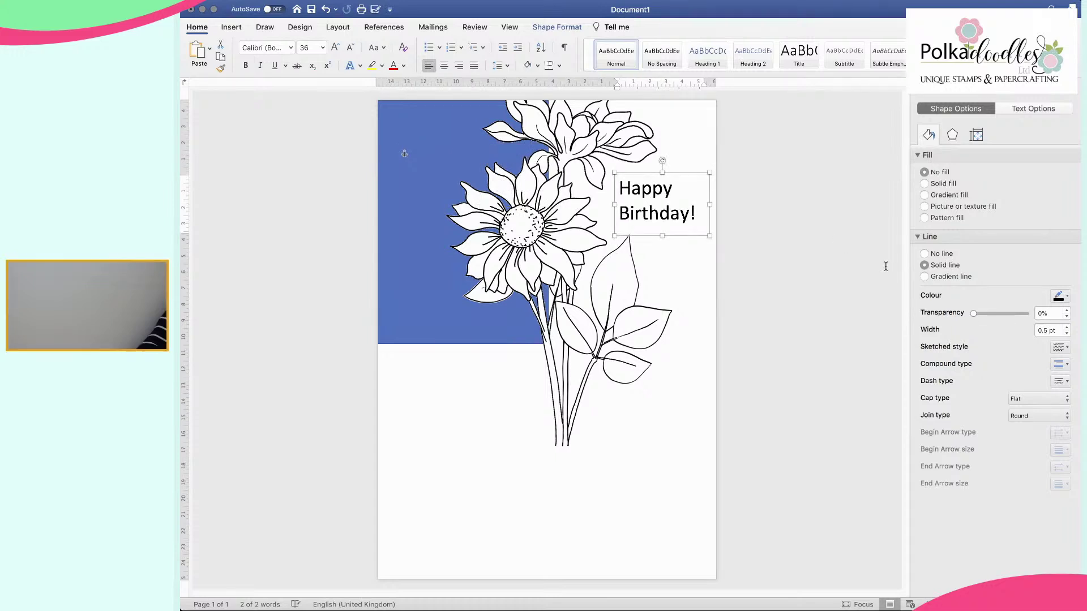
{"action": "left_click", "coordinate": [924, 254]}
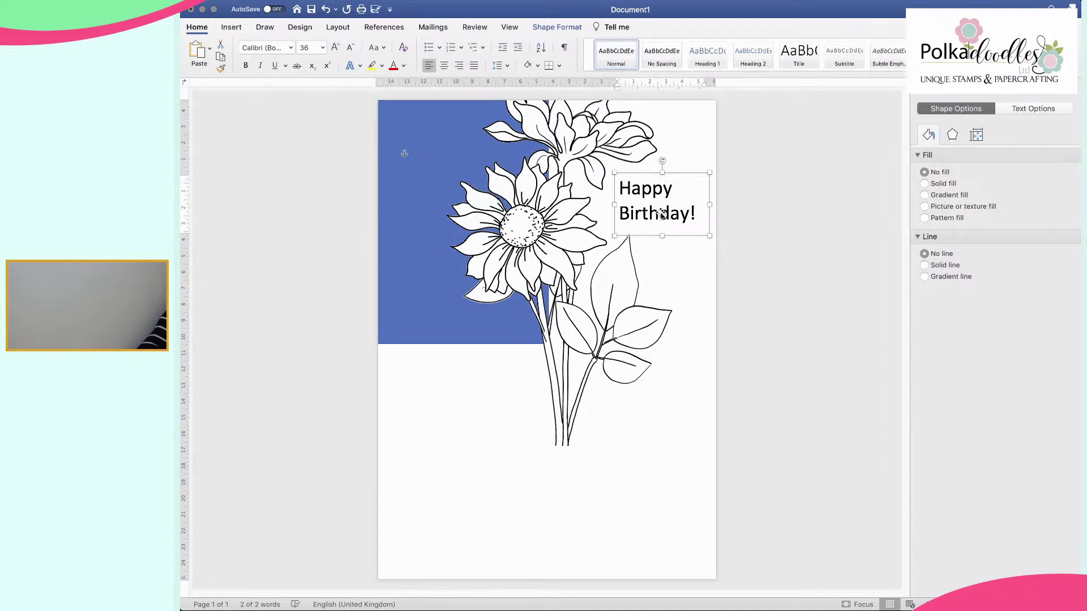
Step: Move the greeting text box onto the blue rectangle and back to the white area, and delete it
{"action": "left_click_drag", "start_coordinate": [679, 236], "coordinate": [461, 185]}
{"action": "left_click", "coordinate": [441, 423]}
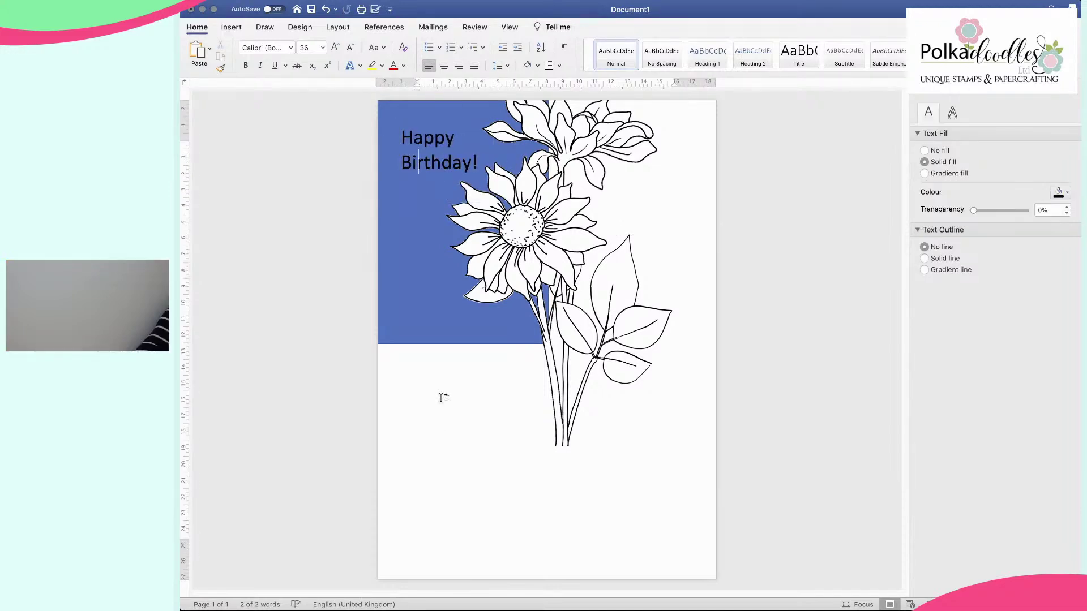
{"action": "left_click_drag", "start_coordinate": [434, 163], "coordinate": [648, 219]}
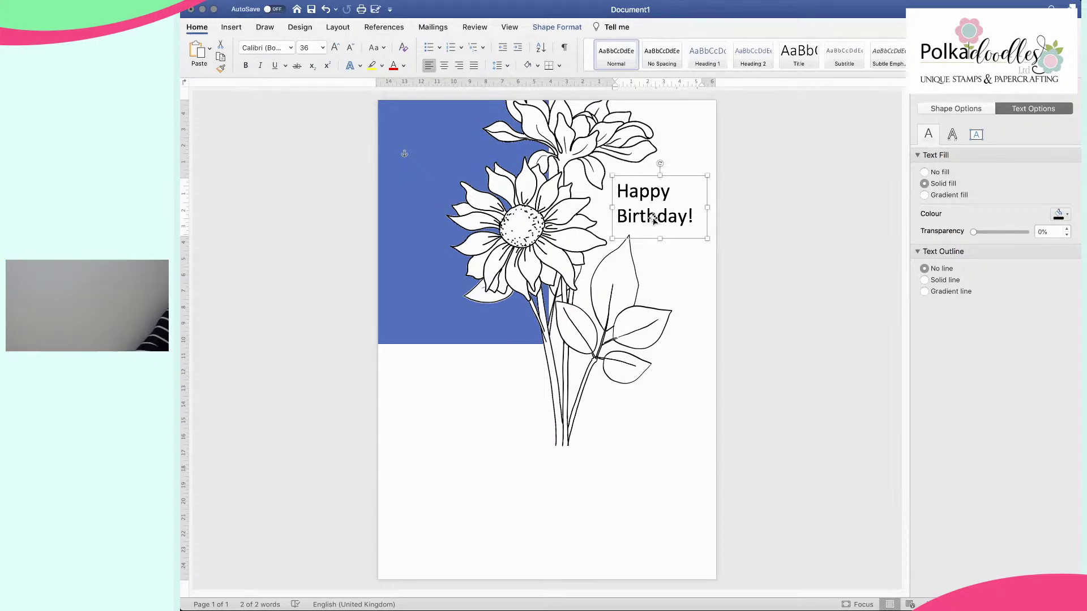
{"action": "key", "text": "Delete"}
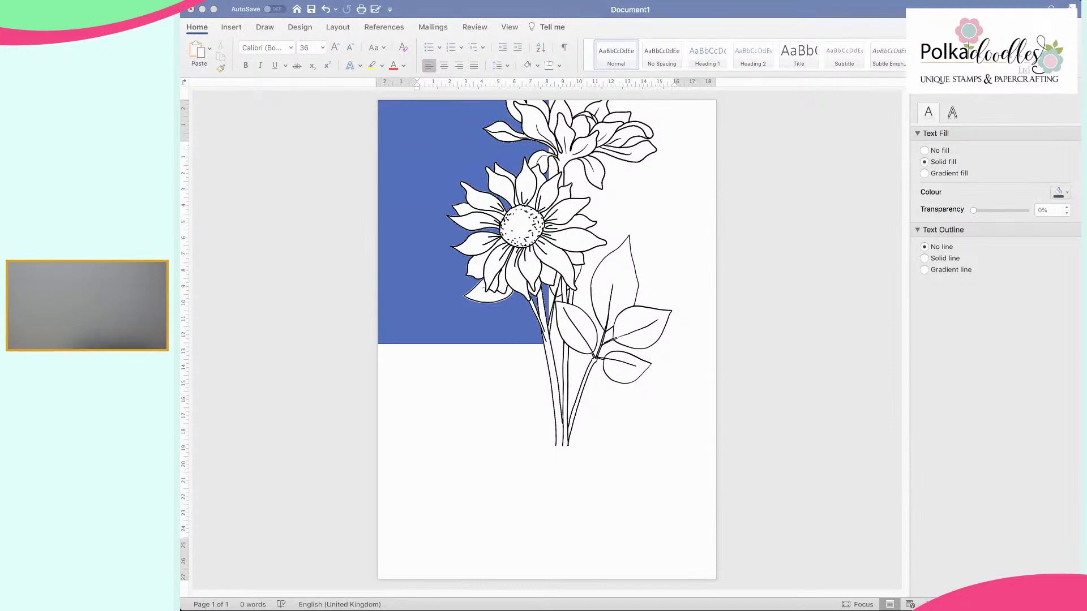
Step: Insert the "Sending a little Joy your way" sentiment image and shrink it to about 6.5 cm wide
{"action": "left_click_drag", "start_coordinate": [759, 526], "coordinate": [698, 368]}
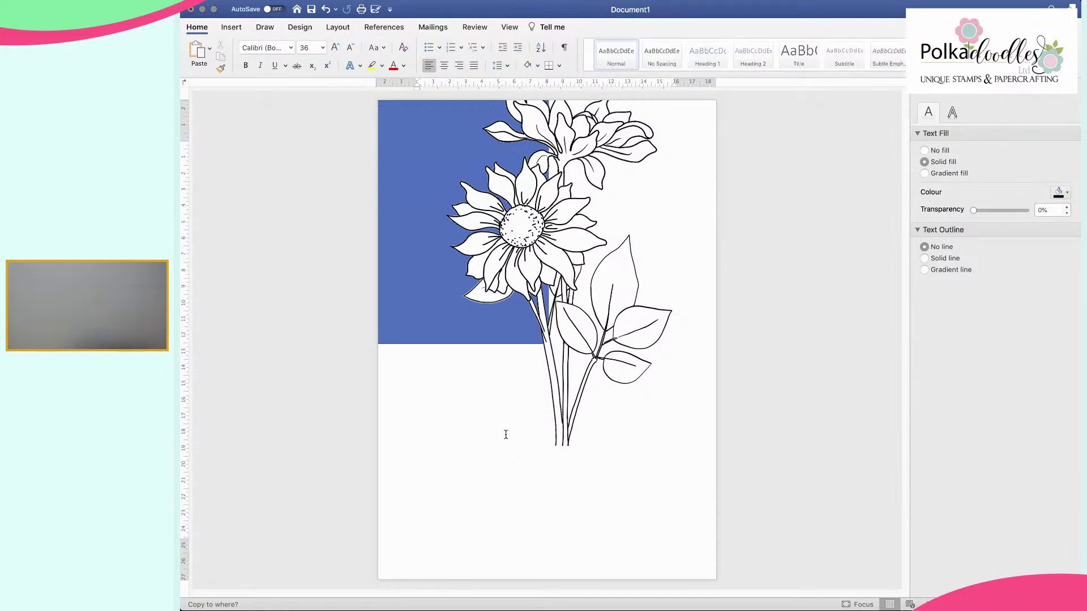
{"action": "left_click", "coordinate": [457, 173]}
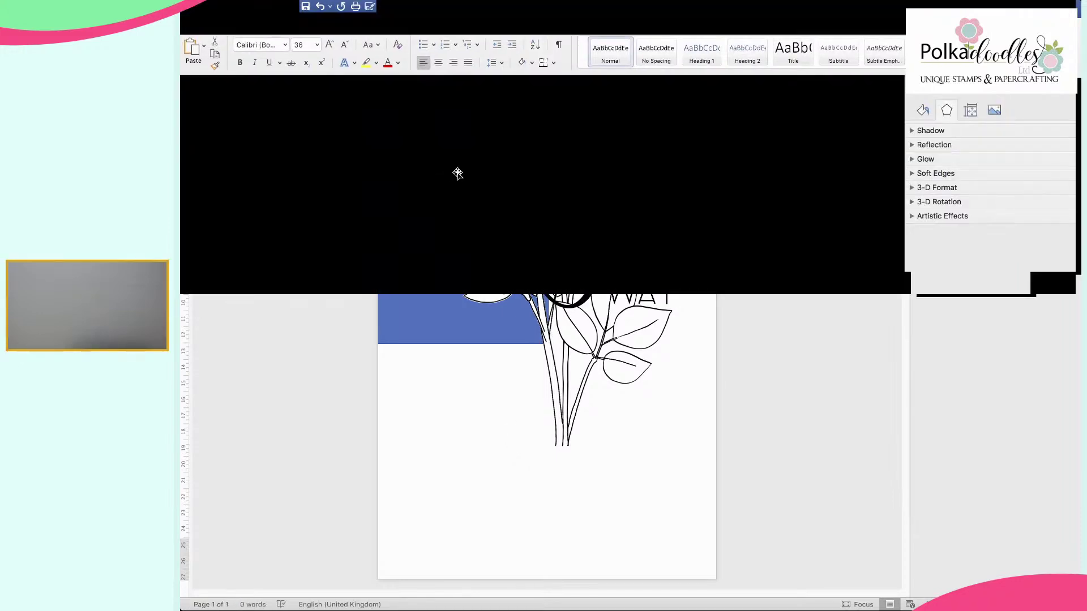
{"action": "mouse_move", "coordinate": [479, 184]}
{"action": "left_mouse_down"}
{"action": "mouse_move", "coordinate": [513, 211]}
{"action": "mouse_move", "coordinate": [506, 187]}
{"action": "mouse_move", "coordinate": [624, 195]}
{"action": "left_mouse_up"}
{"action": "double_click", "coordinate": [467, 166]}
{"action": "left_click", "coordinate": [456, 189]}
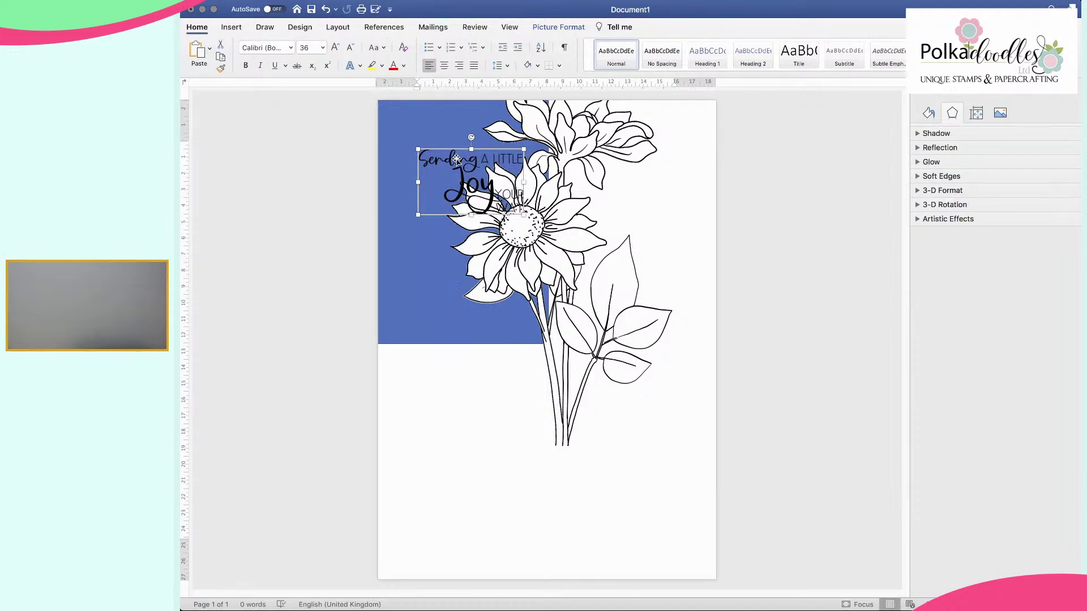
Step: Place the sentiment image in the white area between the upper flower and the leaves
{"action": "left_click_drag", "start_coordinate": [457, 168], "coordinate": [472, 168]}
{"action": "left_click", "coordinate": [465, 185]}
{"action": "left_click_drag", "start_coordinate": [476, 183], "coordinate": [640, 223]}
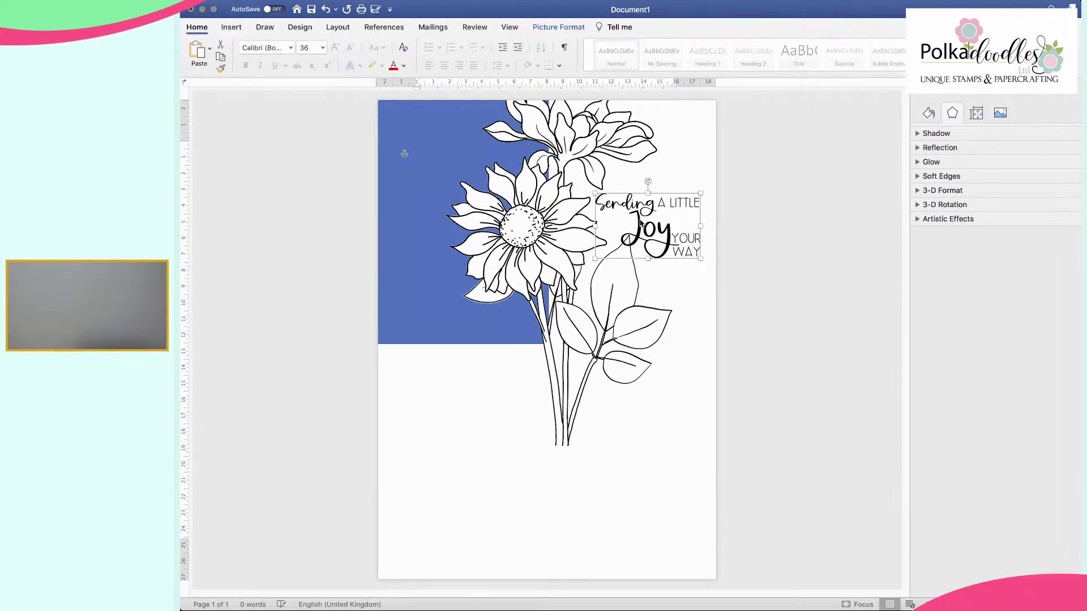
{"action": "left_click", "coordinate": [626, 446]}
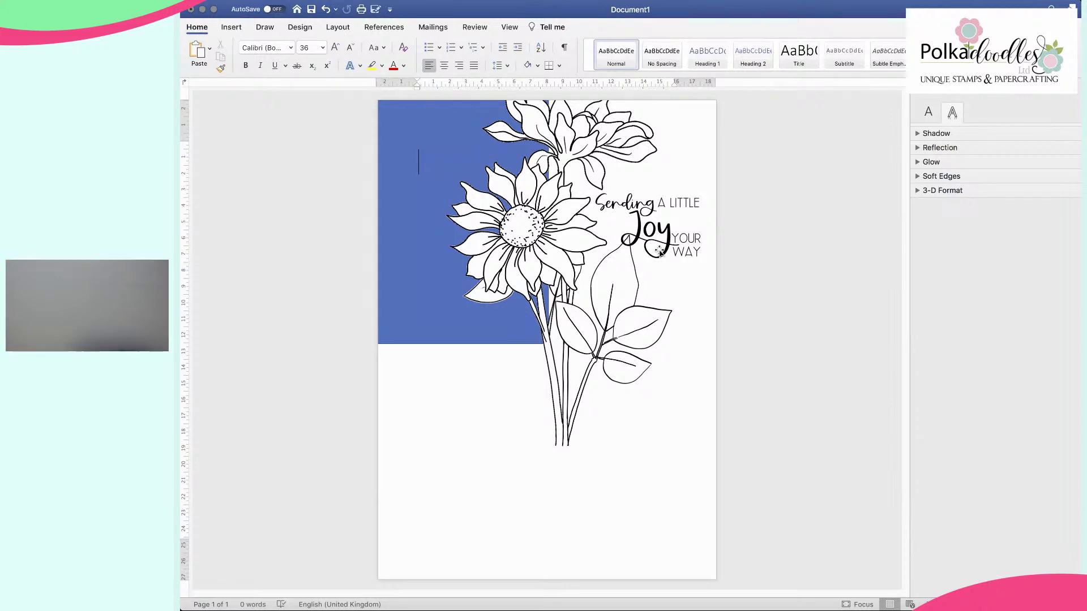
{"action": "left_click", "coordinate": [437, 292]}
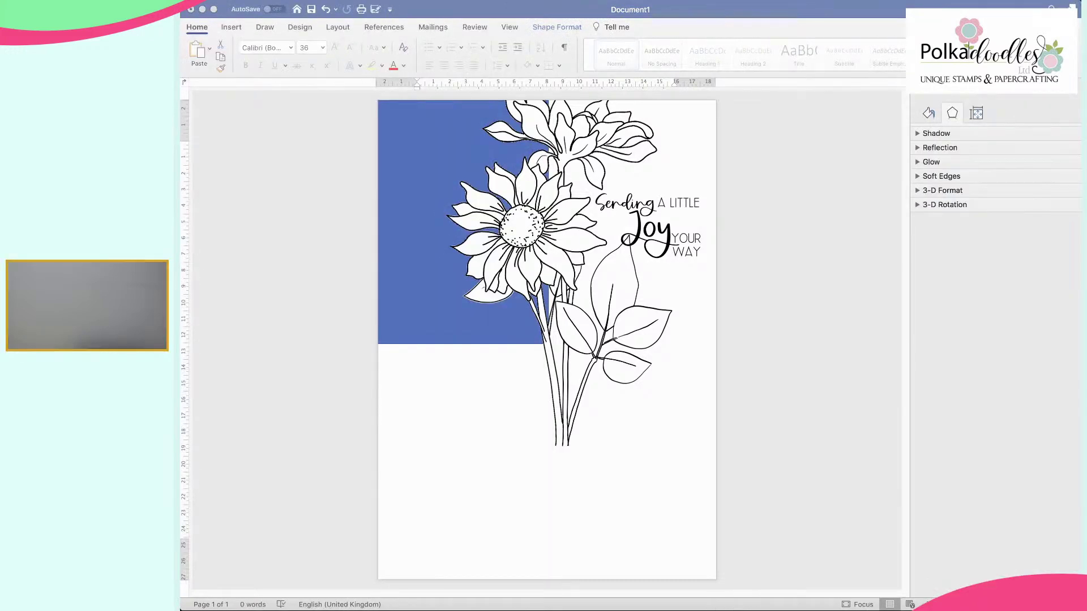
Step: Bring the coloured sunflower picture onto the first page, shrink it to about 14 cm wide and lay it over the line-art sunflower
{"action": "left_click_drag", "start_coordinate": [762, 600], "coordinate": [443, 431]}
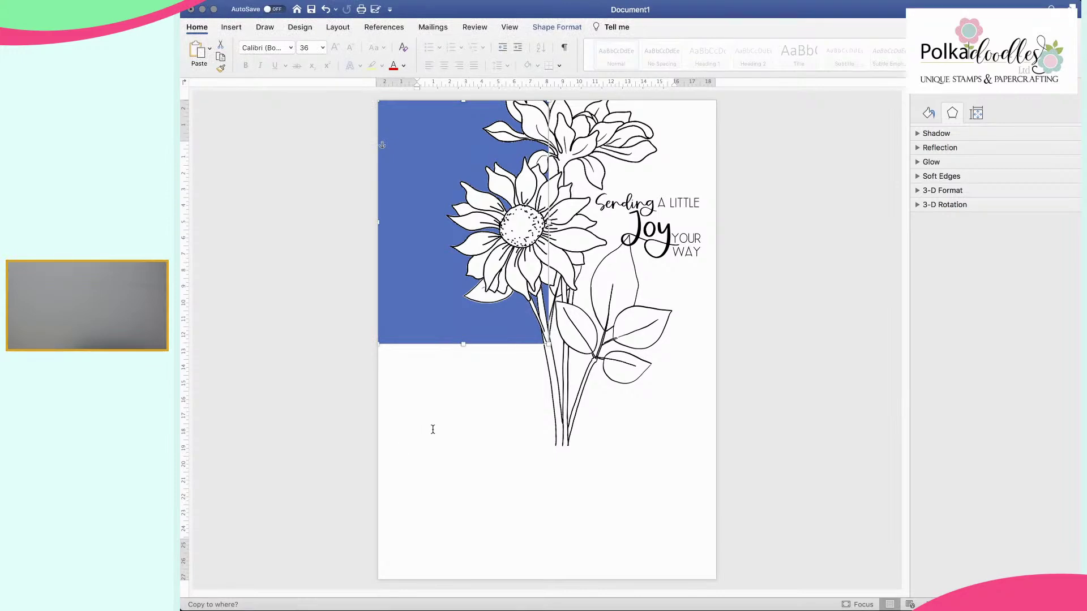
{"action": "scroll", "coordinate": [433, 432], "scroll_direction": "down", "scroll_amount": 10}
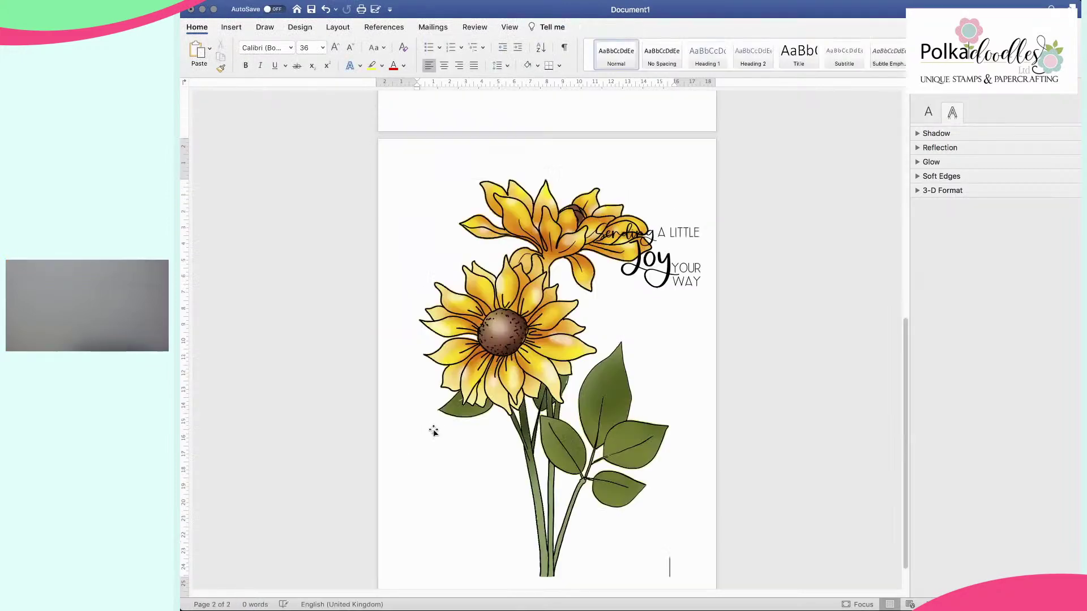
{"action": "left_click", "coordinate": [521, 437]}
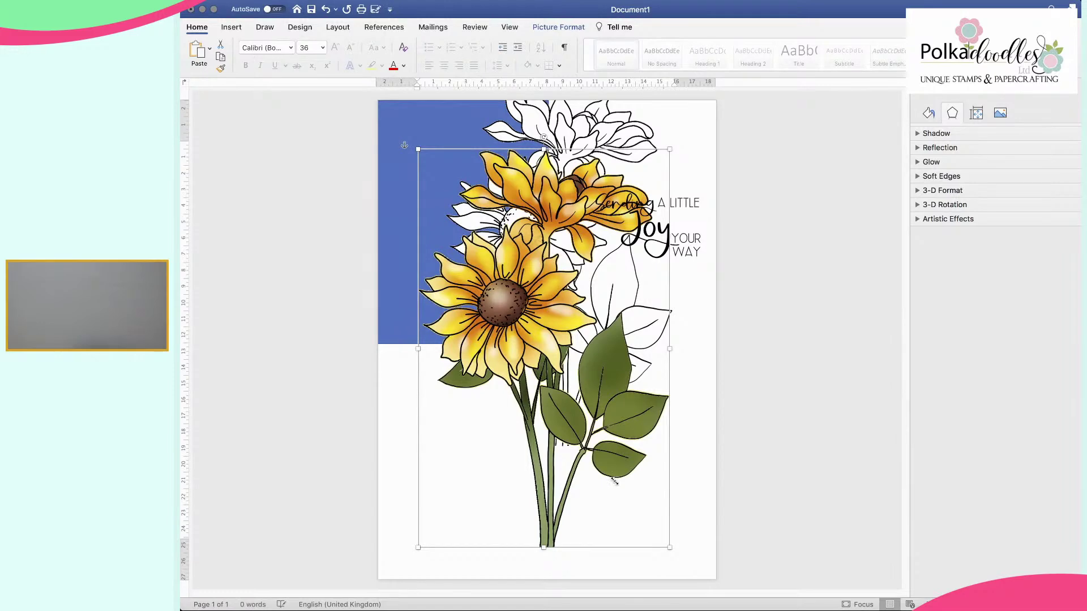
{"action": "left_click_drag", "start_coordinate": [669, 547], "coordinate": [636, 489]}
{"action": "left_click_drag", "start_coordinate": [521, 408], "coordinate": [549, 354]}
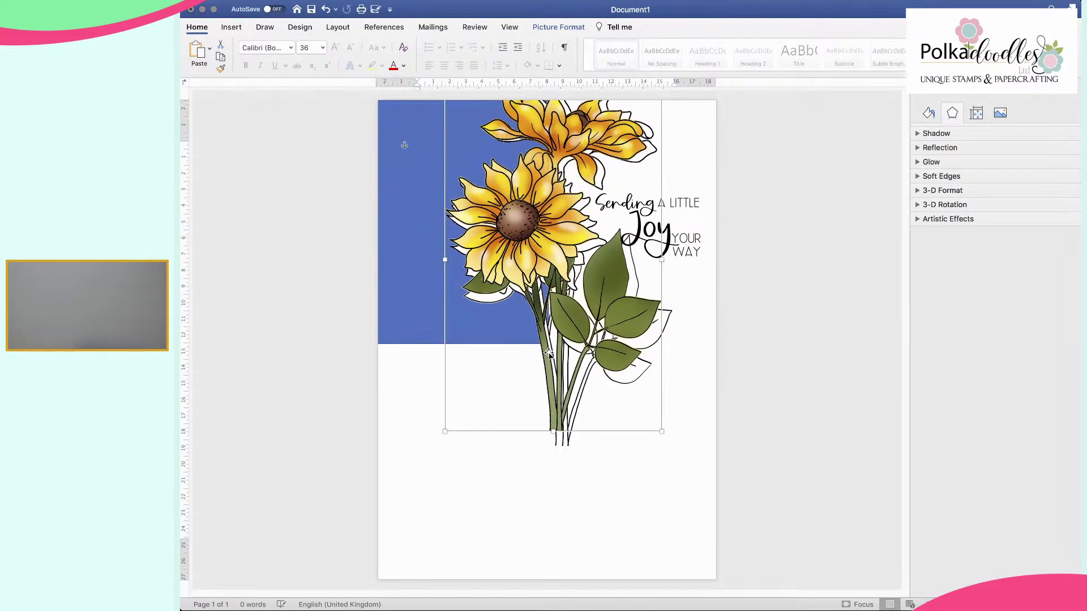
{"action": "mouse_move", "coordinate": [661, 432]}
{"action": "left_mouse_down"}
{"action": "mouse_move", "coordinate": [674, 441]}
{"action": "mouse_move", "coordinate": [670, 431]}
{"action": "left_mouse_up"}
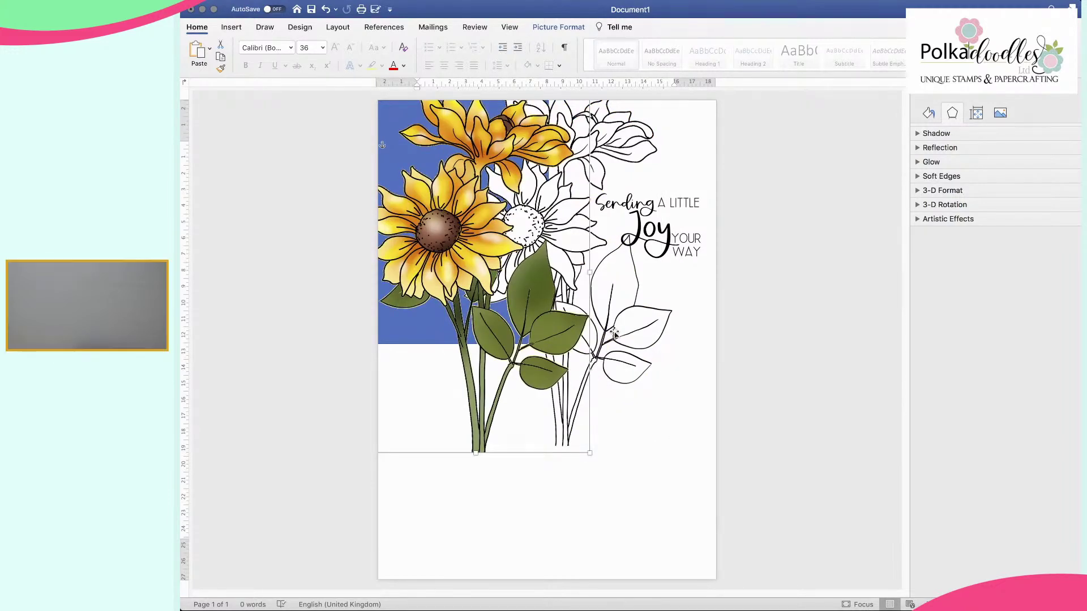
Step: Move the line-art sunflower to the lower part of the page and place the coloured sunflower across the blue rectangle's inner edge
{"action": "left_click_drag", "start_coordinate": [625, 333], "coordinate": [598, 587]}
{"action": "left_click_drag", "start_coordinate": [596, 415], "coordinate": [595, 479]}
{"action": "left_click_drag", "start_coordinate": [520, 330], "coordinate": [592, 321]}
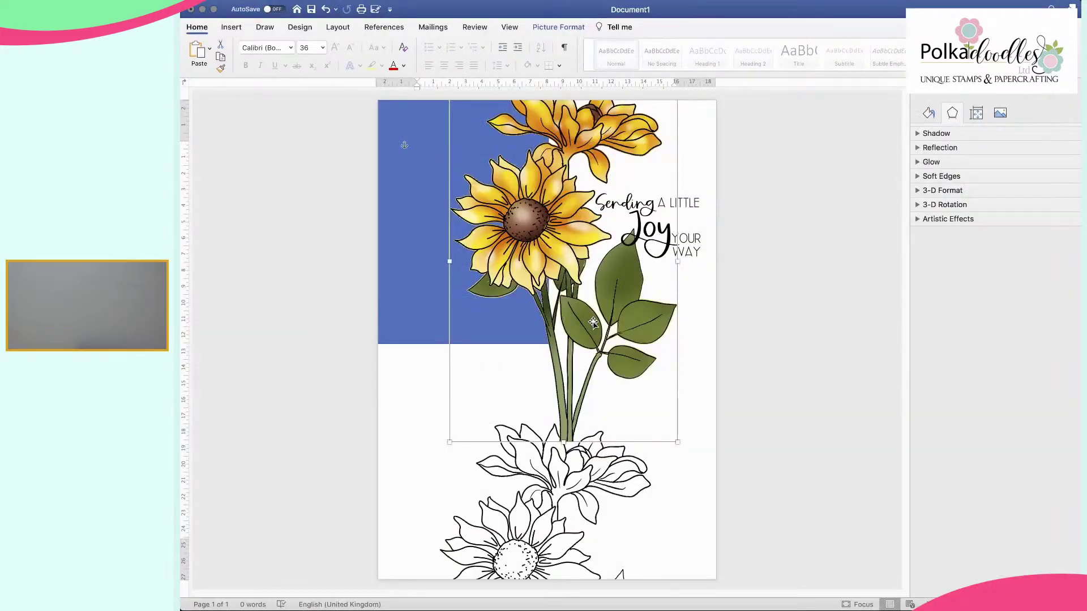
Step: Delete the line-art sunflower from the lower part of the page
{"action": "left_click", "coordinate": [405, 303]}
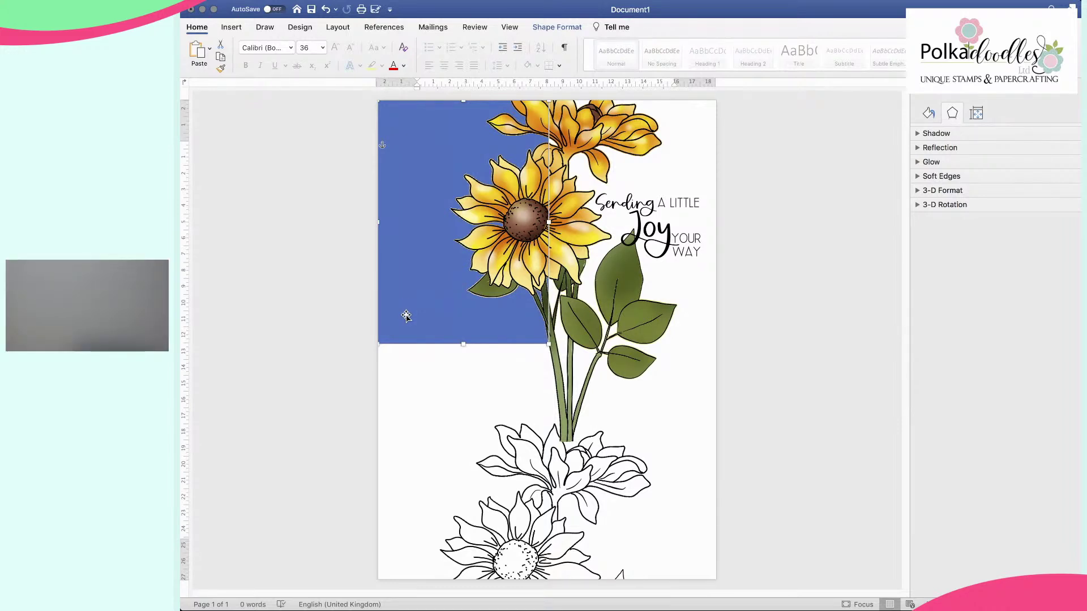
{"action": "left_click", "coordinate": [491, 541]}
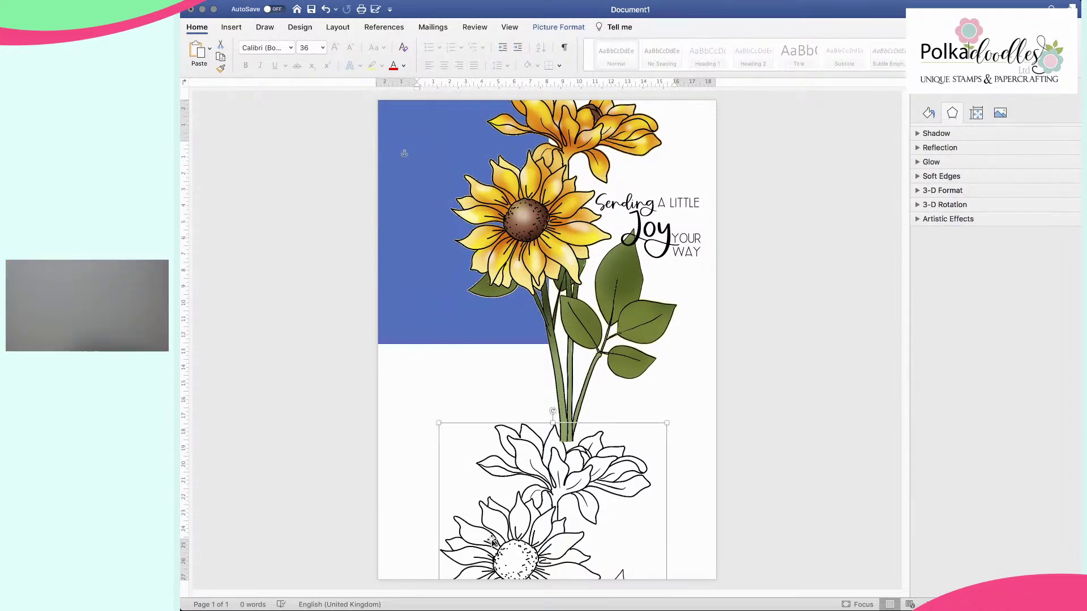
{"action": "key", "text": "Delete"}
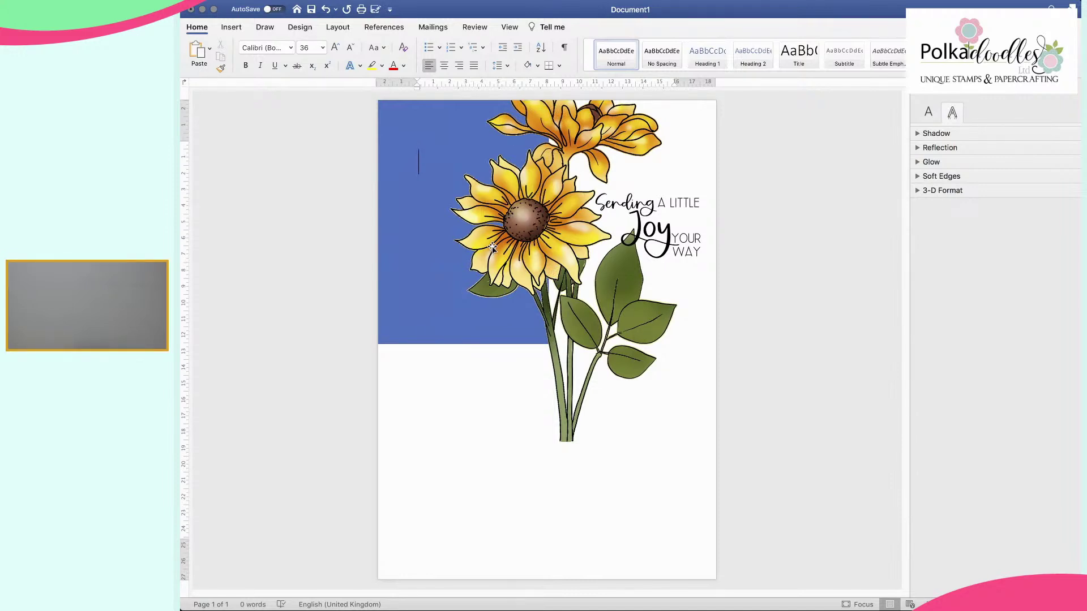
Step: Bring the blue rectangle in front of the sunflower and place a copy over the page's lower-right quarter, flush with the page's halfway line
{"action": "left_click", "coordinate": [415, 186]}
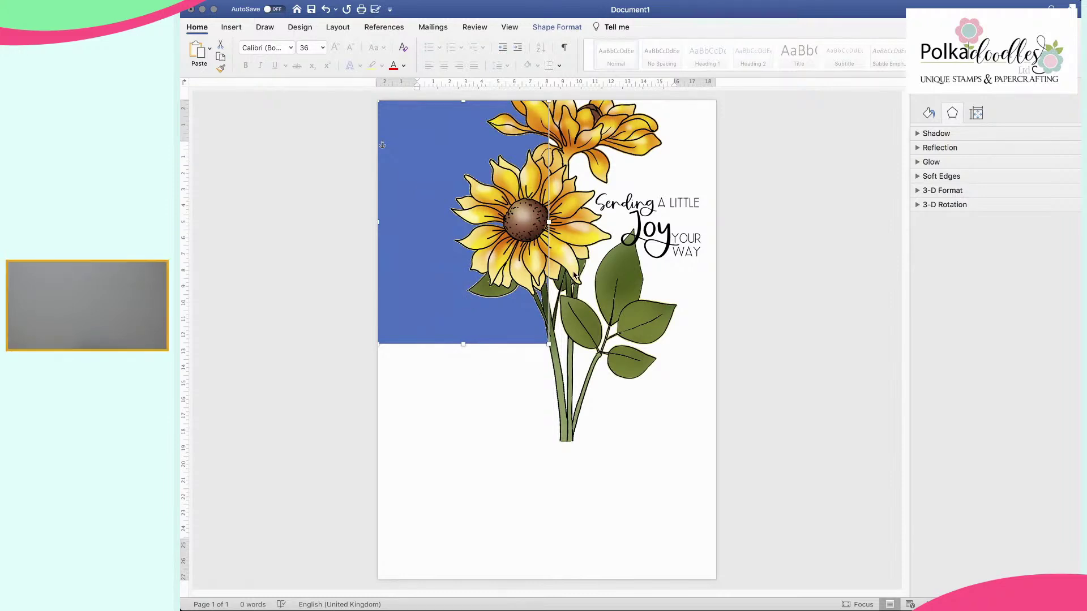
{"action": "key", "text": "super+z"}
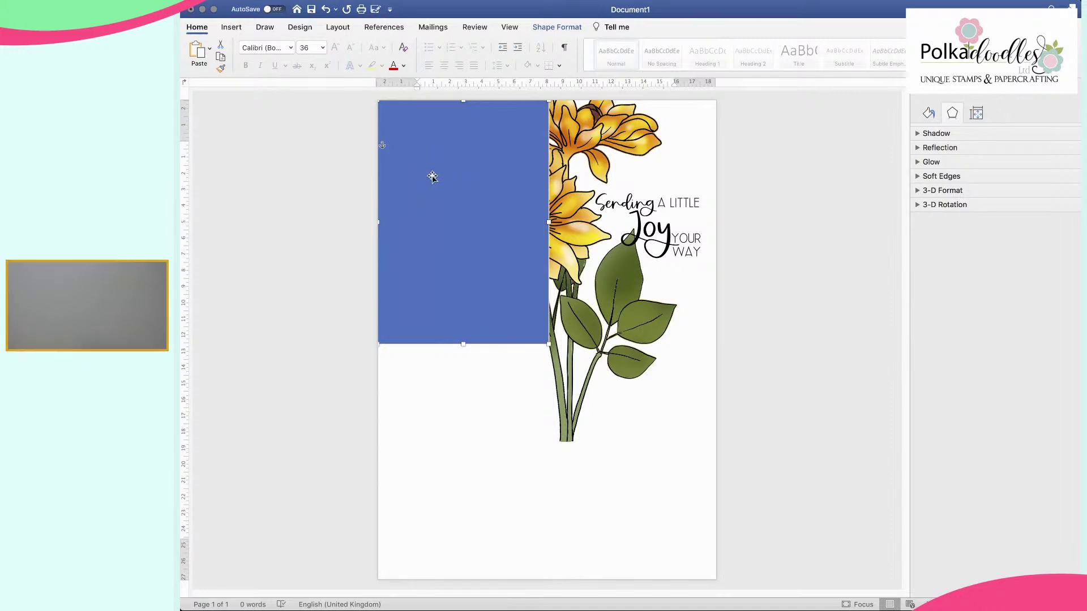
{"action": "left_click_drag", "start_coordinate": [456, 178], "coordinate": [621, 414]}
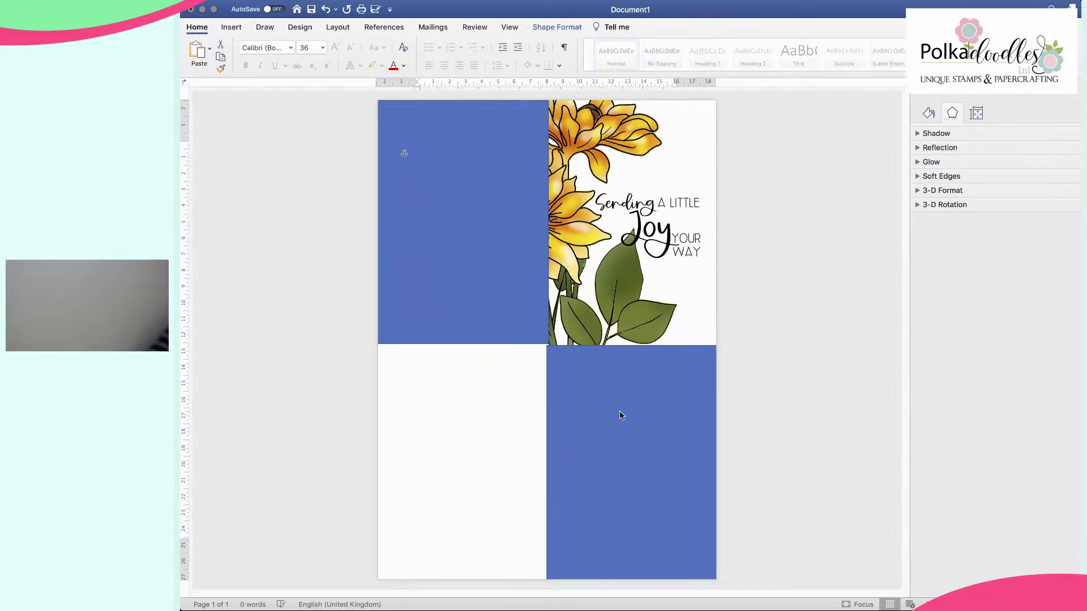
{"action": "key", "text": "Up"}
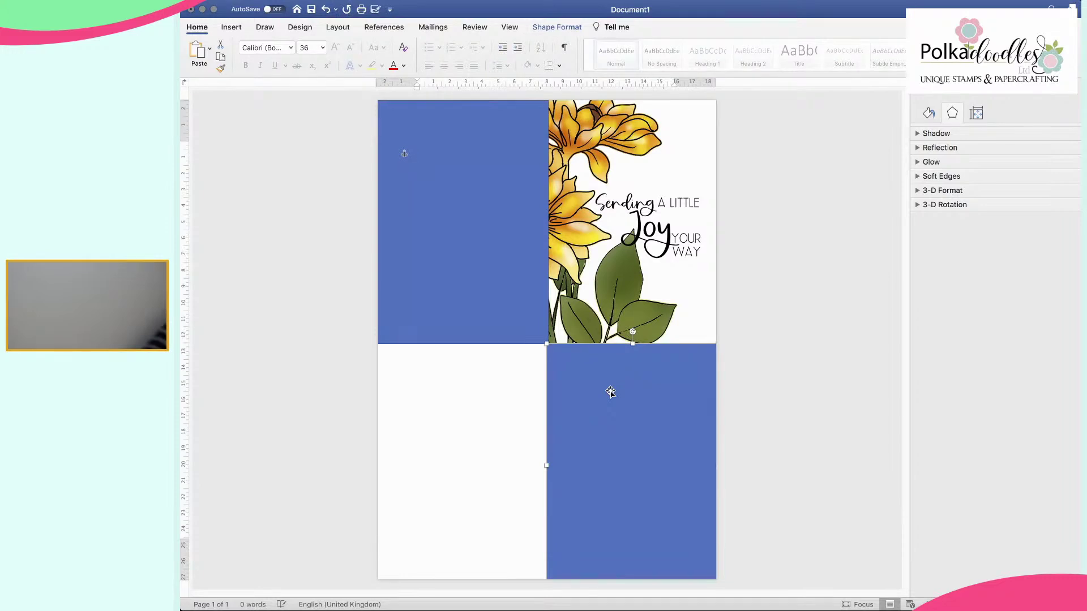
{"action": "left_click", "coordinate": [504, 406]}
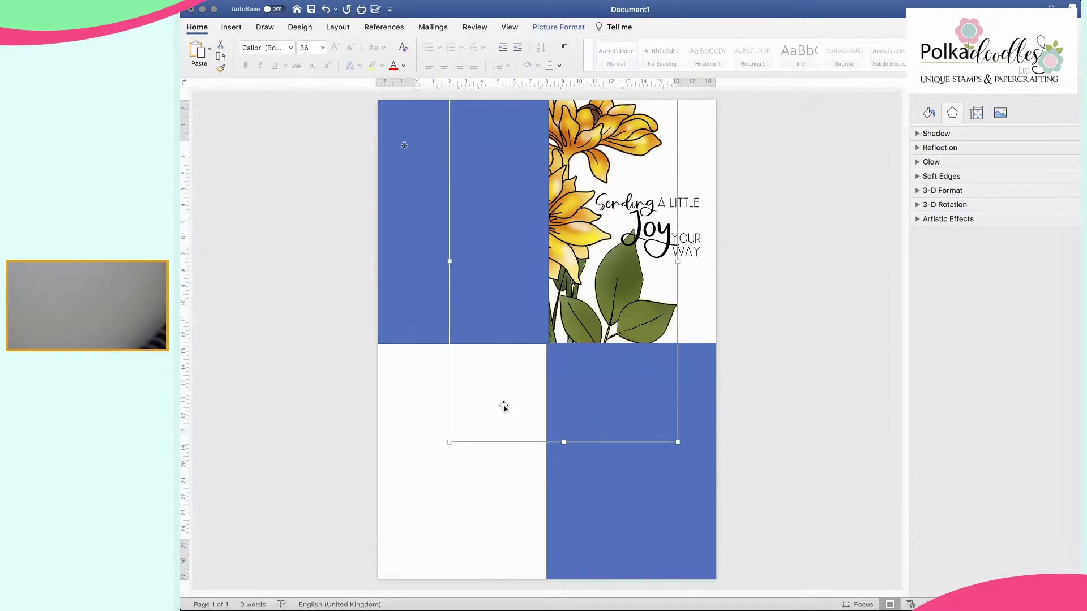
{"action": "left_click", "coordinate": [644, 479]}
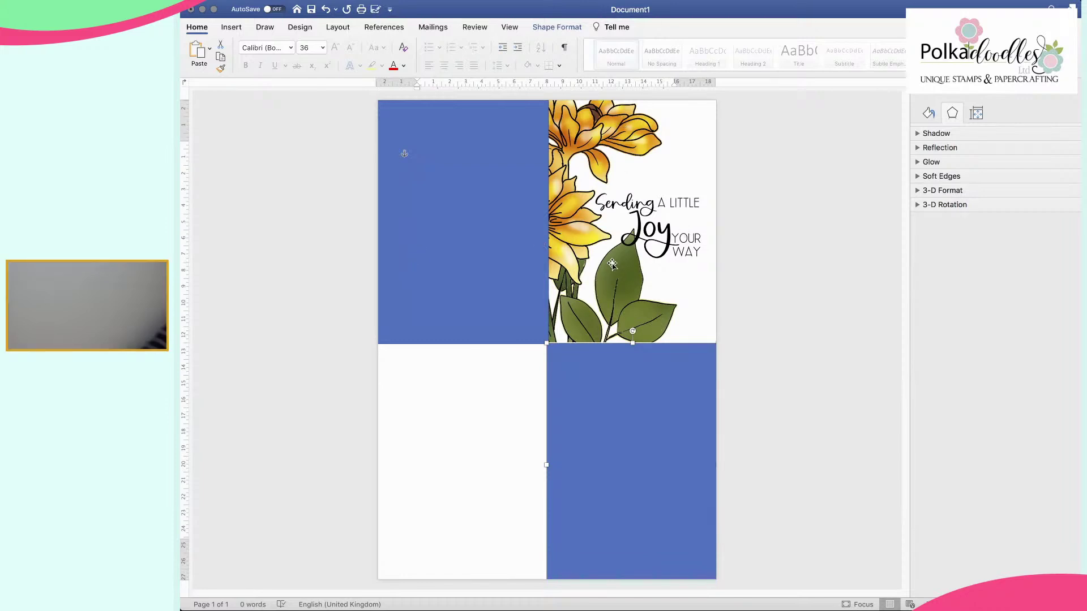
{"action": "left_click", "coordinate": [451, 237]}
{"action": "left_click", "coordinate": [579, 389]}
Step: Fill the upper-left blue rectangle with white and remove its outline
{"action": "left_click", "coordinate": [485, 291]}
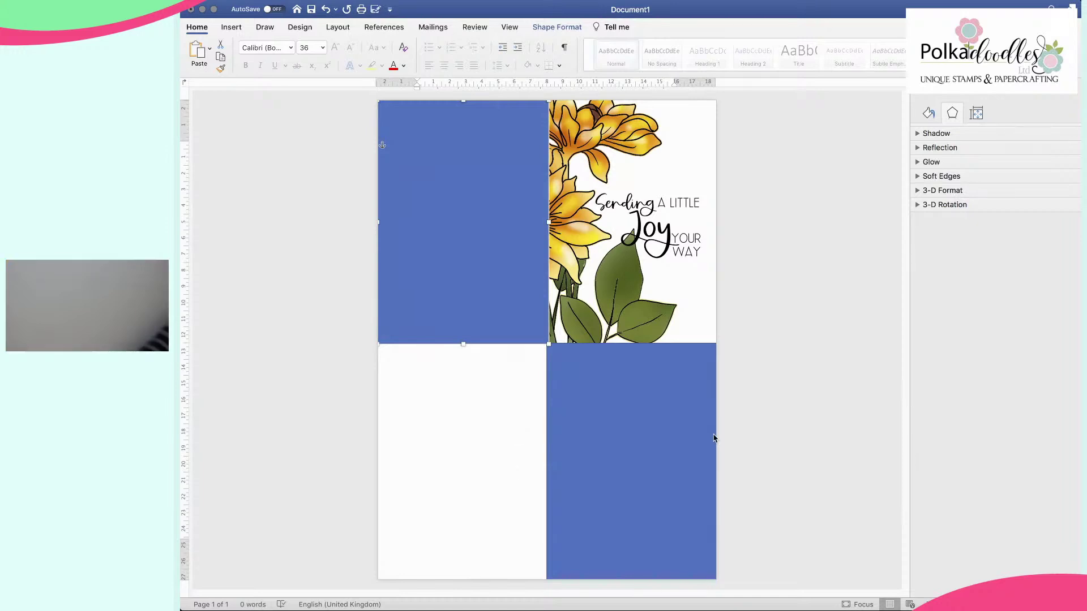
{"action": "left_click", "coordinate": [928, 113]}
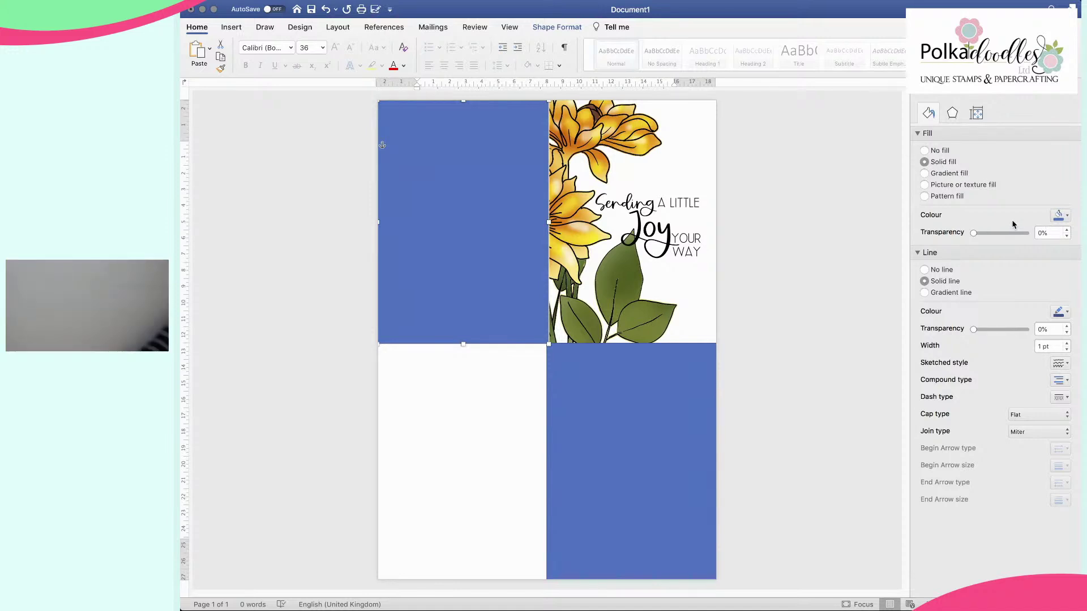
{"action": "left_click", "coordinate": [1056, 215]}
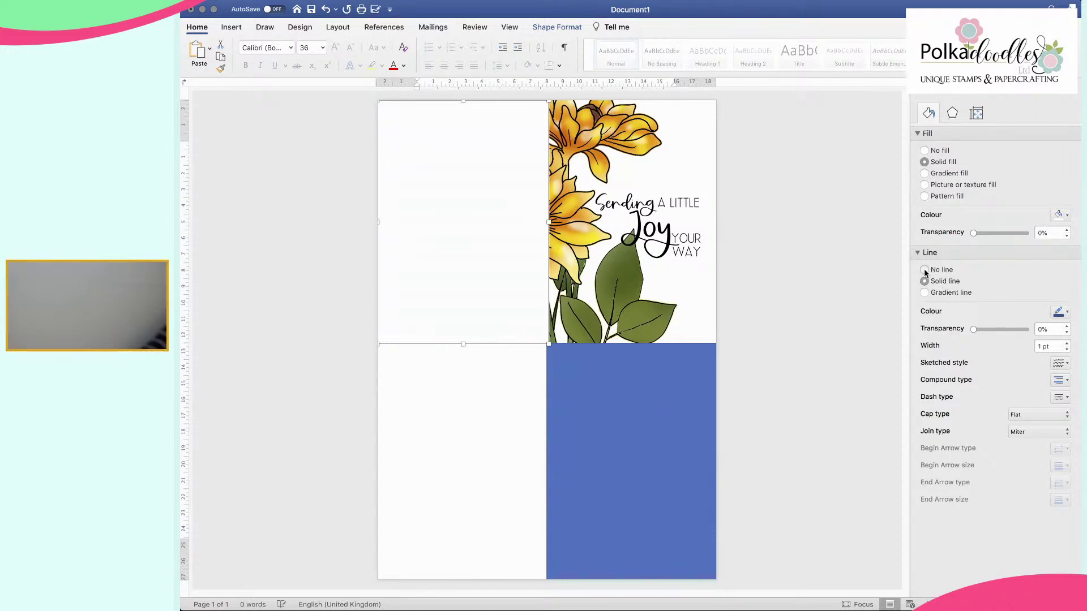
Step: Fill the lower-right blue rectangle with white and remove its outline
{"action": "left_click", "coordinate": [633, 412]}
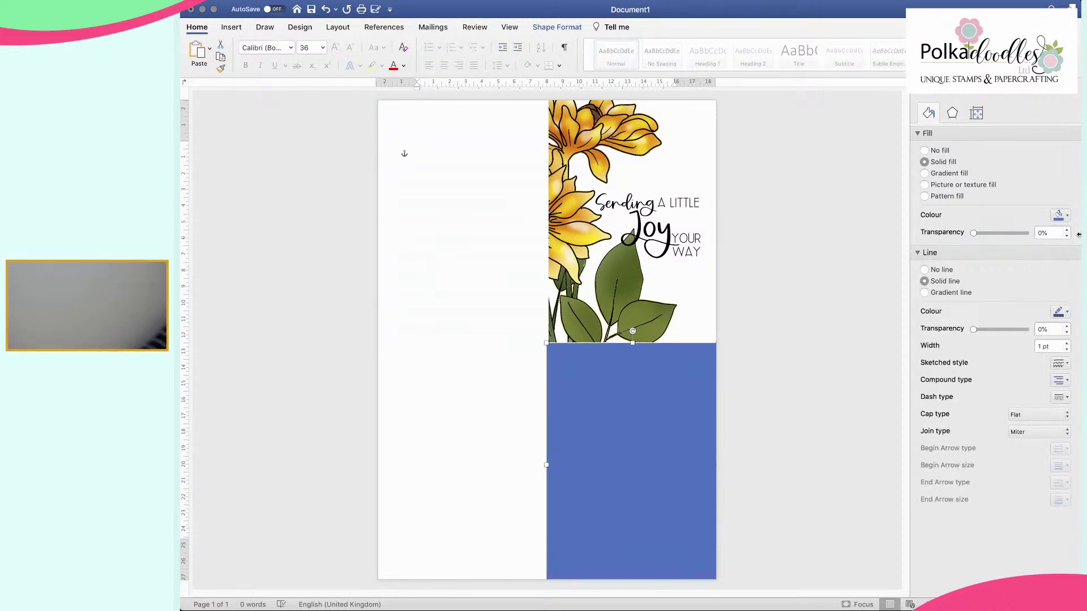
{"action": "left_click", "coordinate": [1060, 216]}
{"action": "left_click", "coordinate": [977, 249]}
{"action": "left_click", "coordinate": [930, 272]}
{"action": "left_click", "coordinate": [482, 437]}
{"action": "left_click", "coordinate": [762, 485]}
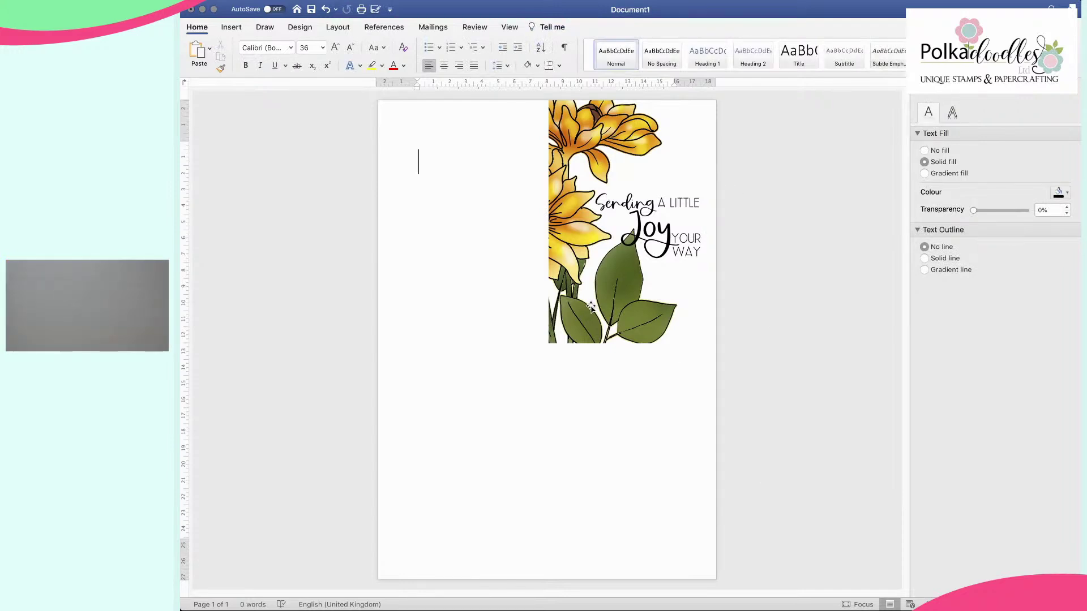
Step: Place copies of the coloured sunflower and the "Sending a little Joy your way" sentiment in the lower half of the page
{"action": "left_click", "coordinate": [572, 264]}
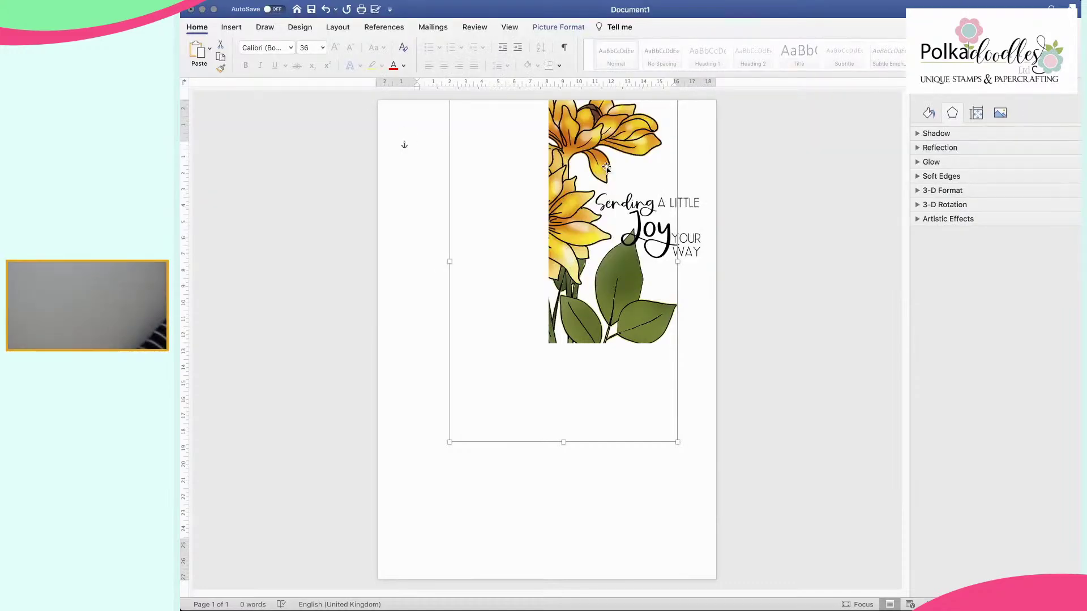
{"action": "left_click_drag", "start_coordinate": [603, 158], "coordinate": [615, 412]}
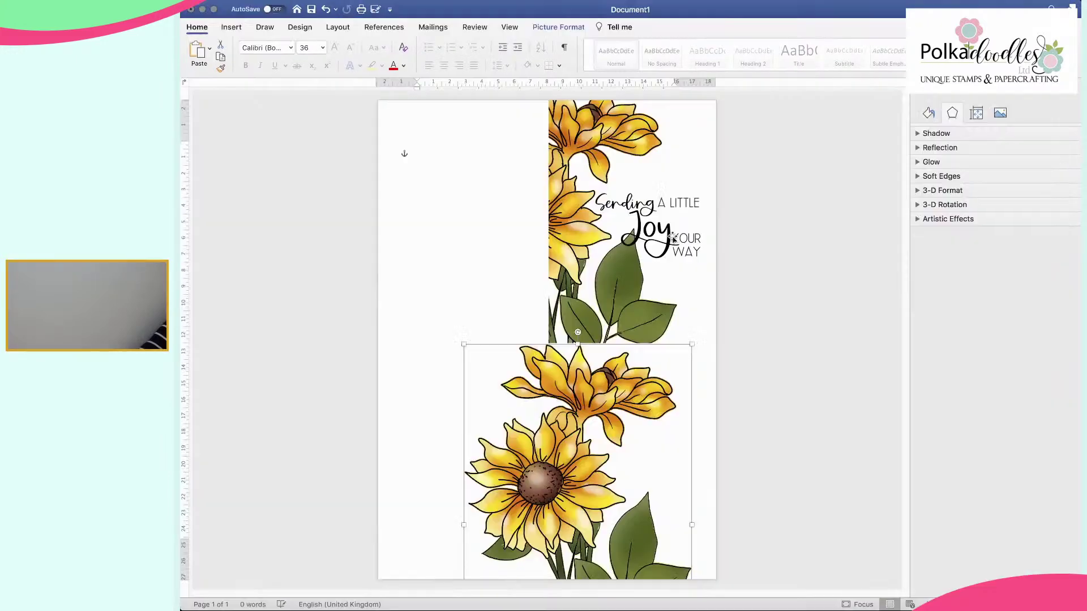
{"action": "left_click", "coordinate": [676, 237]}
{"action": "left_click_drag", "start_coordinate": [676, 236], "coordinate": [687, 476]}
{"action": "left_click", "coordinate": [692, 368]}
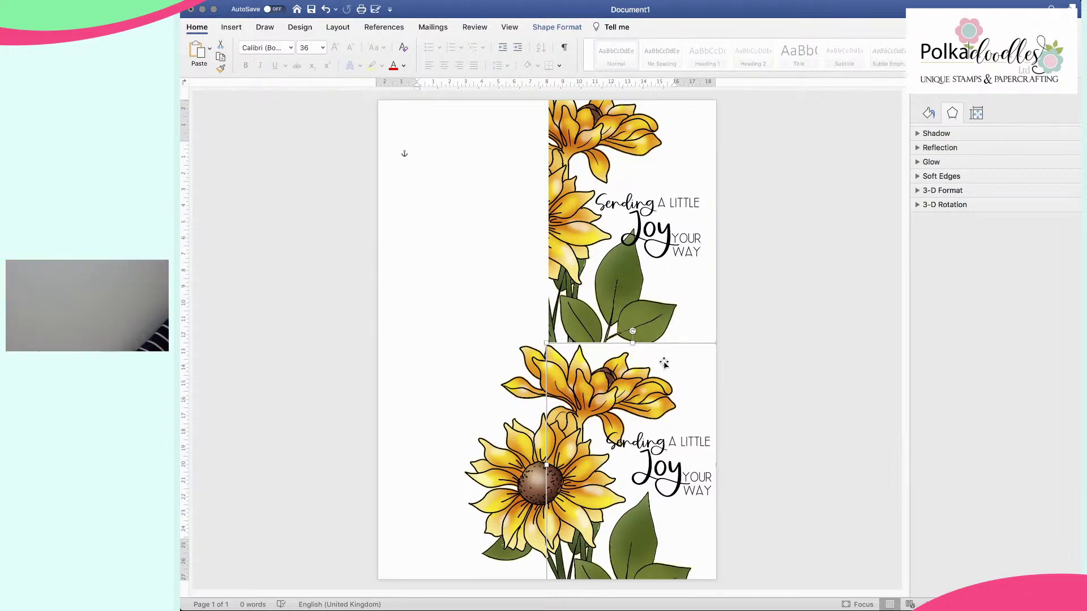
{"action": "key", "text": "cmd+v"}
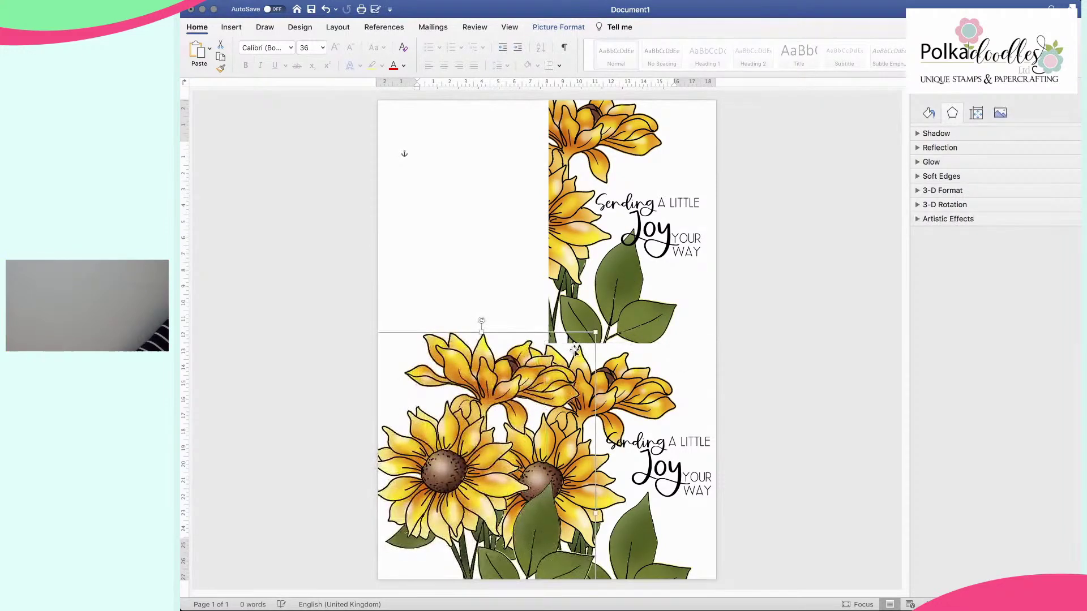
{"action": "key", "text": "cmd+z"}
Step: Copy the upper-left white rectangle to the lower-left quarter so it masks the part of the sunflower copy left of the fold
{"action": "left_click", "coordinate": [457, 190]}
{"action": "left_click_drag", "start_coordinate": [463, 172], "coordinate": [464, 407]}
{"action": "left_click", "coordinate": [771, 411]}
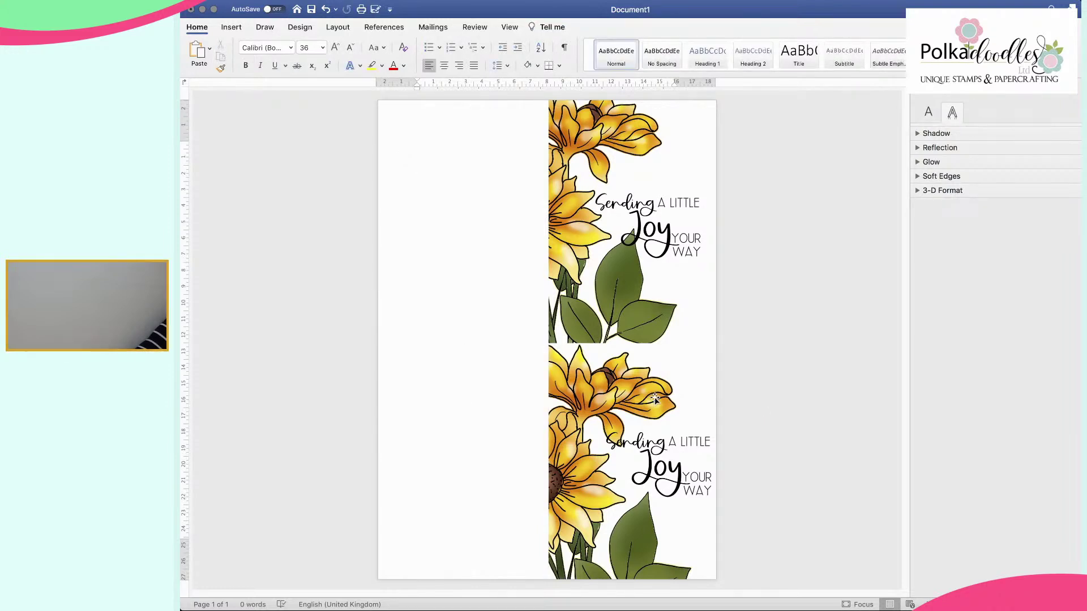
Step: Move the lower sentiment copy down by about 1.5 cm, clear of the upper flower
{"action": "left_click", "coordinate": [672, 450]}
{"action": "left_click_drag", "start_coordinate": [672, 450], "coordinate": [669, 475]}
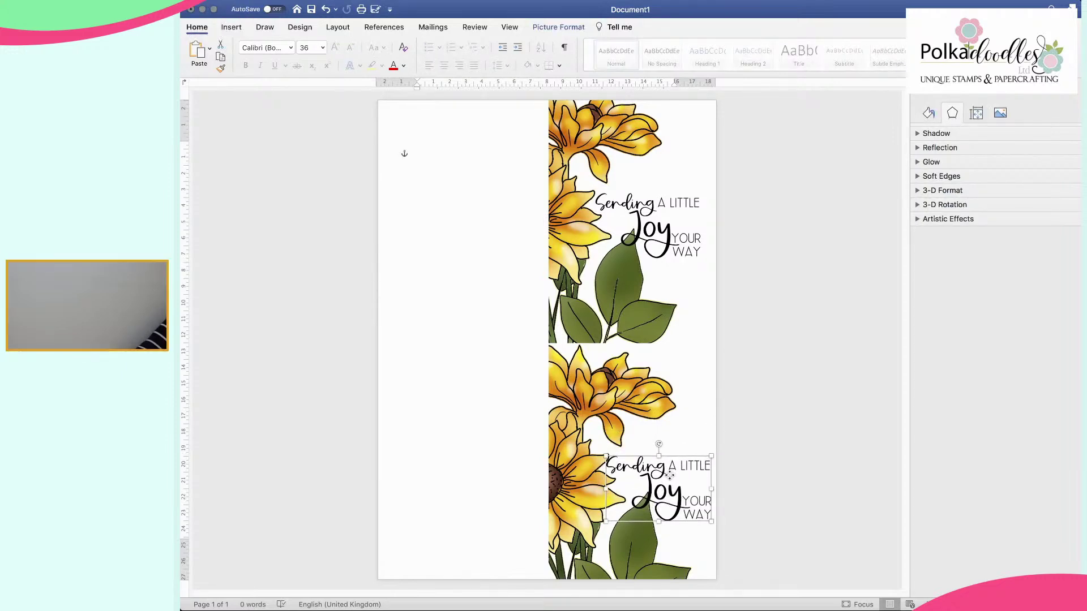
{"action": "left_click", "coordinate": [759, 436]}
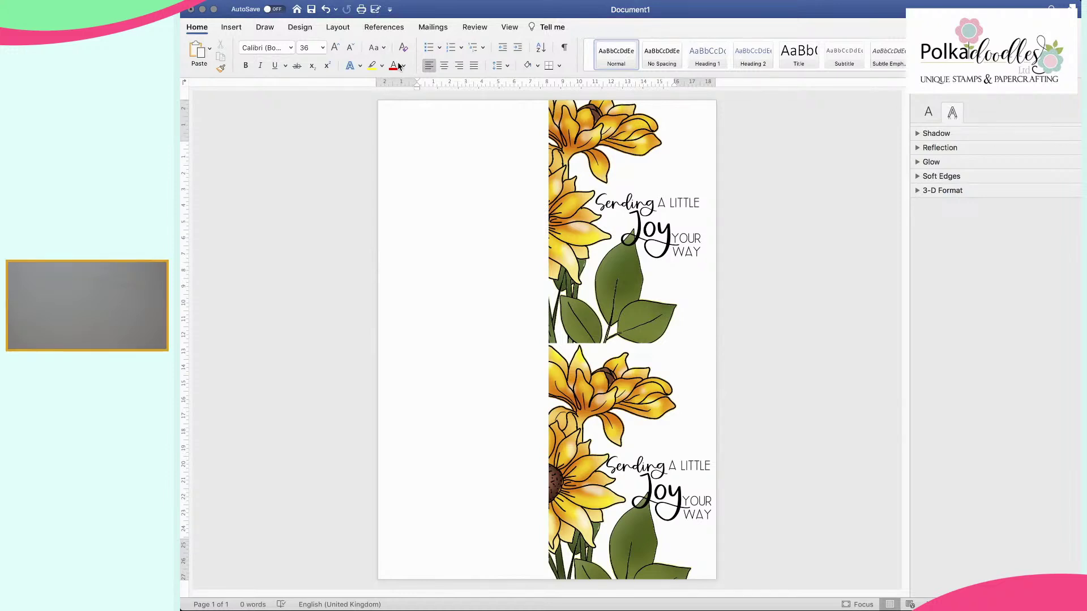
Step: Draw a curly line and a small heart with the multicoloured pen on the blank left half, and erase both
{"action": "left_click", "coordinate": [265, 28]}
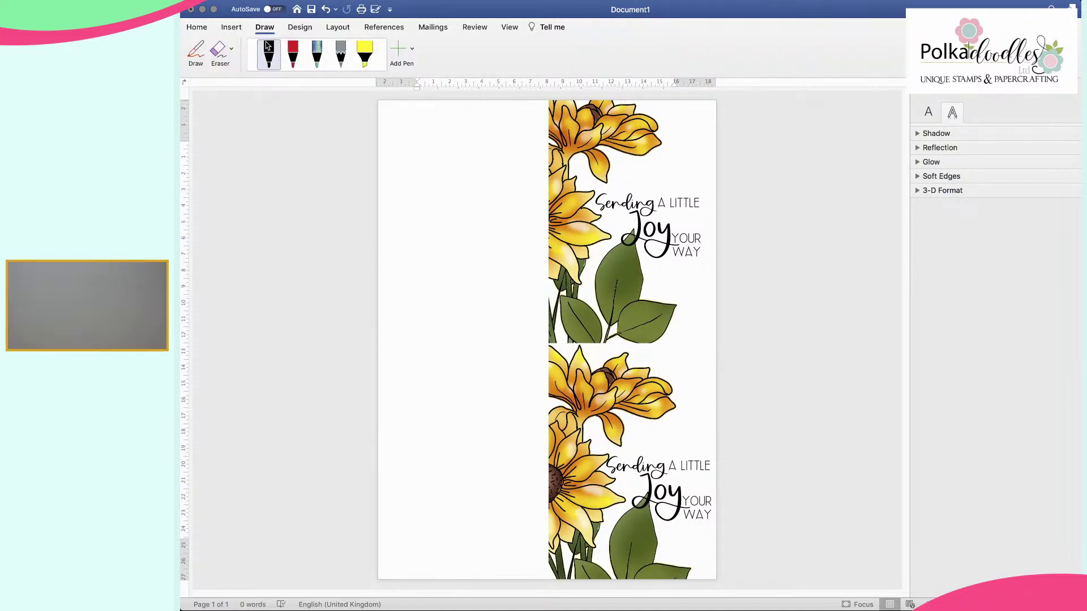
{"action": "left_click", "coordinate": [193, 54]}
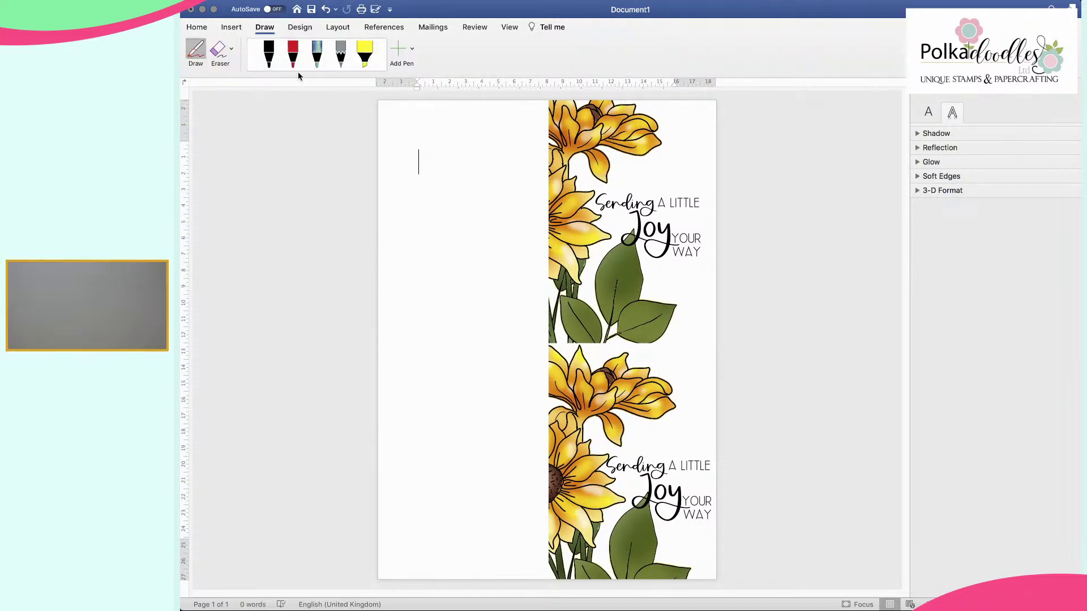
{"action": "mouse_move", "coordinate": [408, 190]}
{"action": "left_mouse_down"}
{"action": "mouse_move", "coordinate": [419, 226]}
{"action": "mouse_move", "coordinate": [462, 207]}
{"action": "mouse_move", "coordinate": [530, 262]}
{"action": "mouse_move", "coordinate": [504, 280]}
{"action": "left_mouse_up"}
{"action": "mouse_move", "coordinate": [463, 311]}
{"action": "left_mouse_down"}
{"action": "mouse_move", "coordinate": [445, 282]}
{"action": "mouse_move", "coordinate": [474, 286]}
{"action": "mouse_move", "coordinate": [465, 311]}
{"action": "left_mouse_up"}
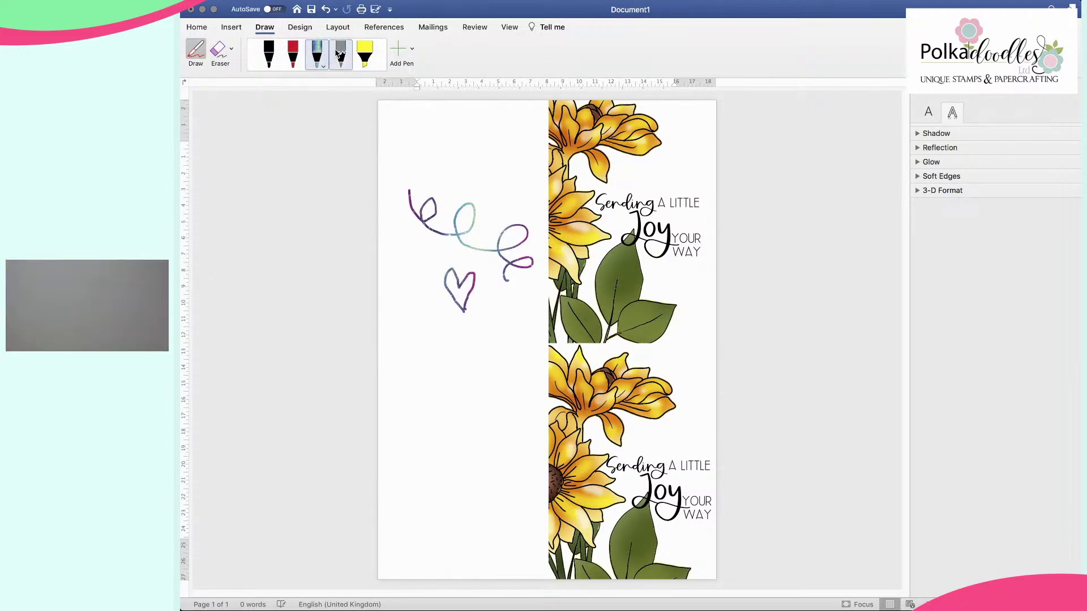
{"action": "left_click", "coordinate": [217, 49]}
{"action": "left_click_drag", "start_coordinate": [449, 298], "coordinate": [517, 260]}
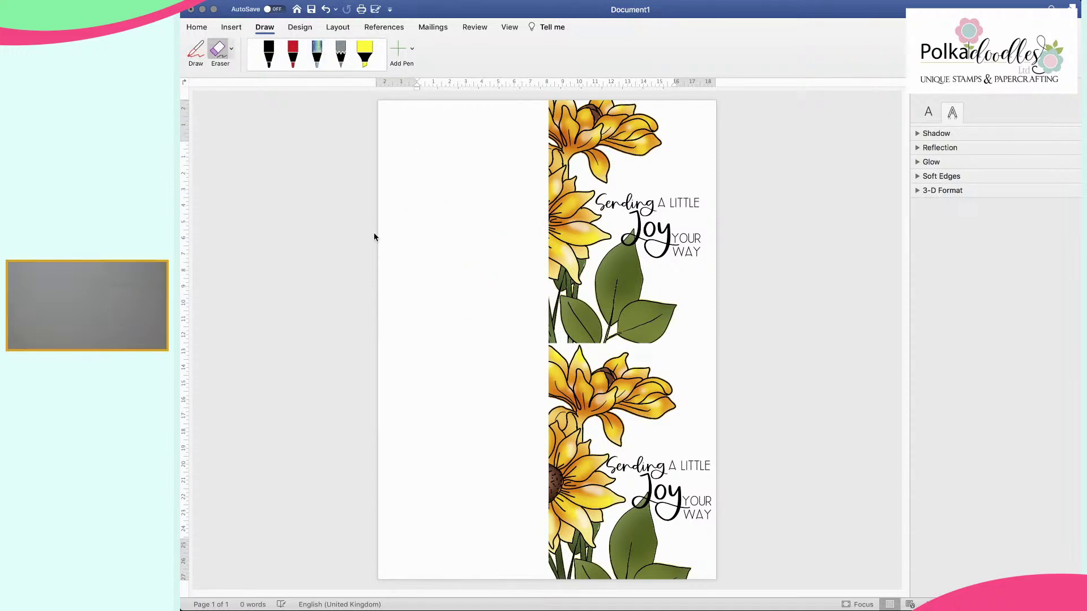
{"action": "left_click", "coordinate": [412, 51]}
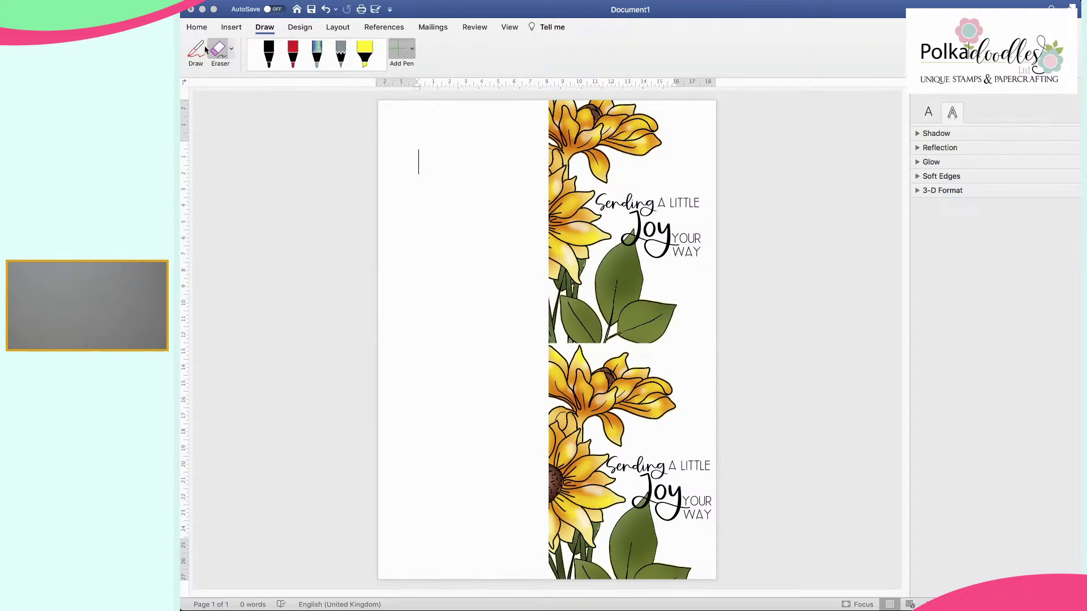
{"action": "left_click", "coordinate": [300, 27]}
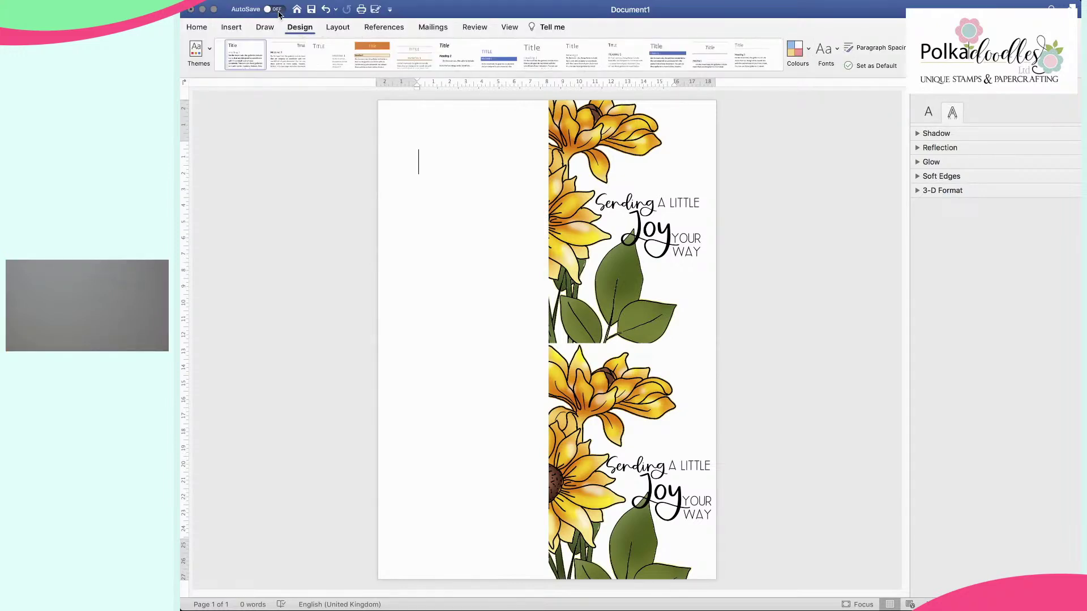
{"action": "left_click", "coordinate": [264, 28]}
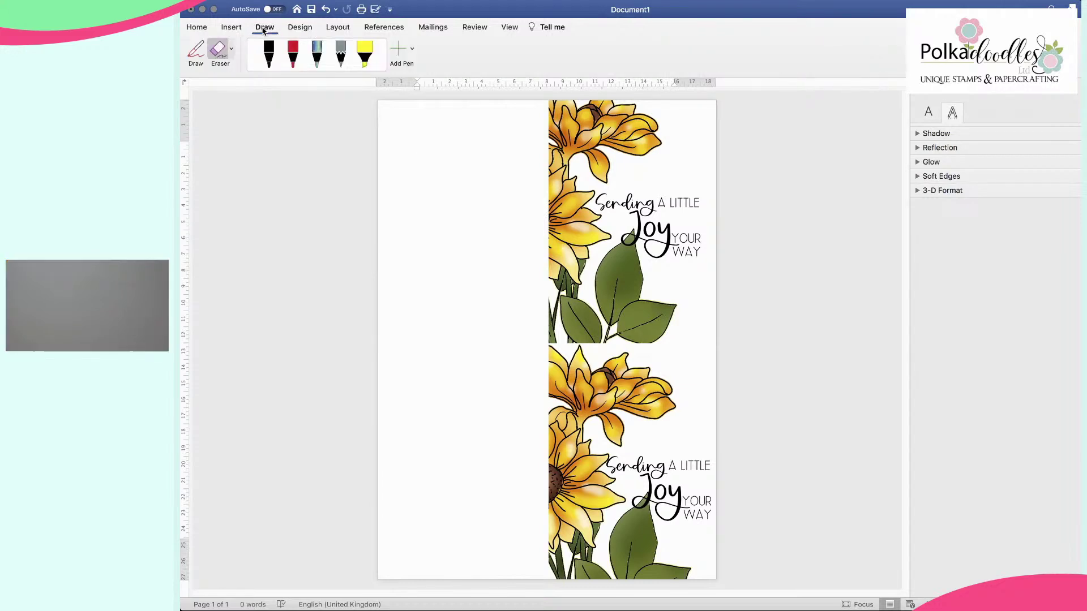